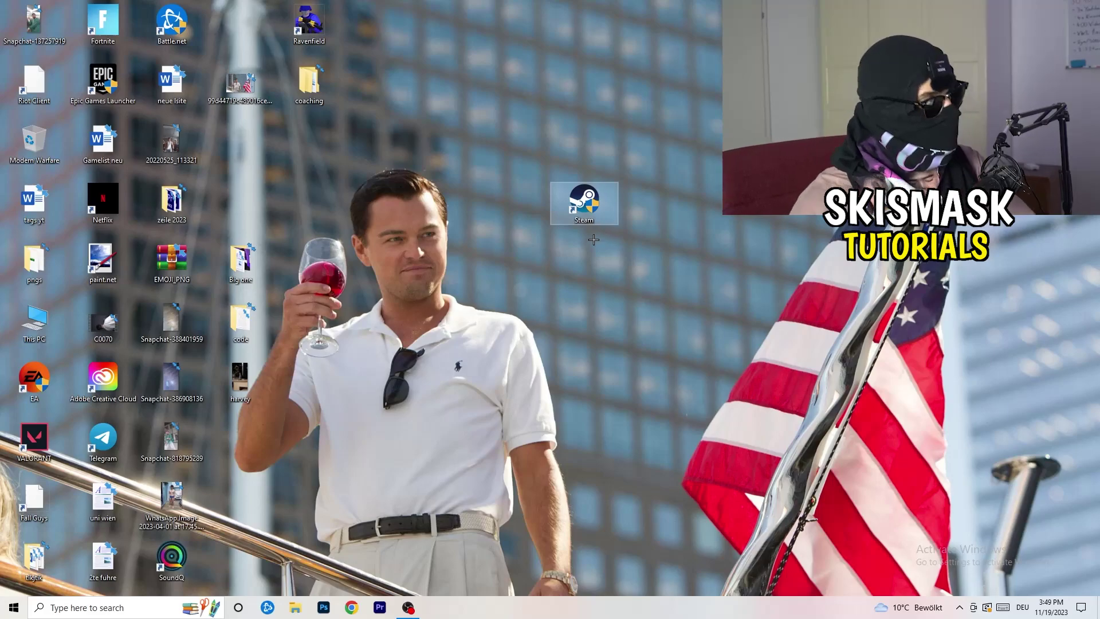
Step: Review the compatibility settings in the Steam shortcut's properties and accept them
{"action": "right_click", "coordinate": [594, 202]}
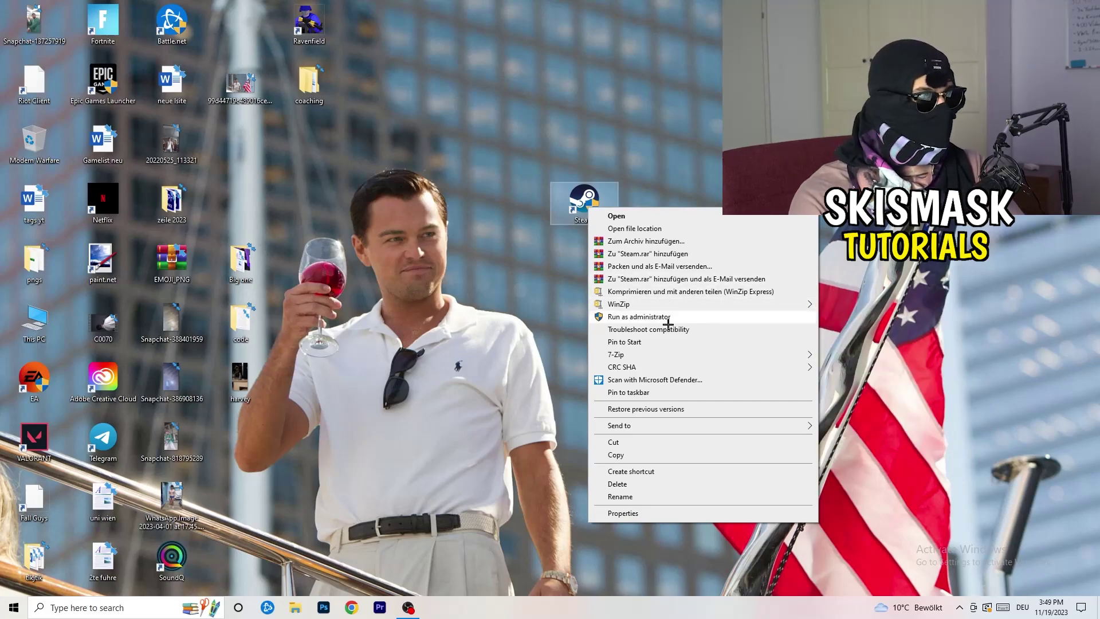
{"action": "left_click", "coordinate": [624, 514]}
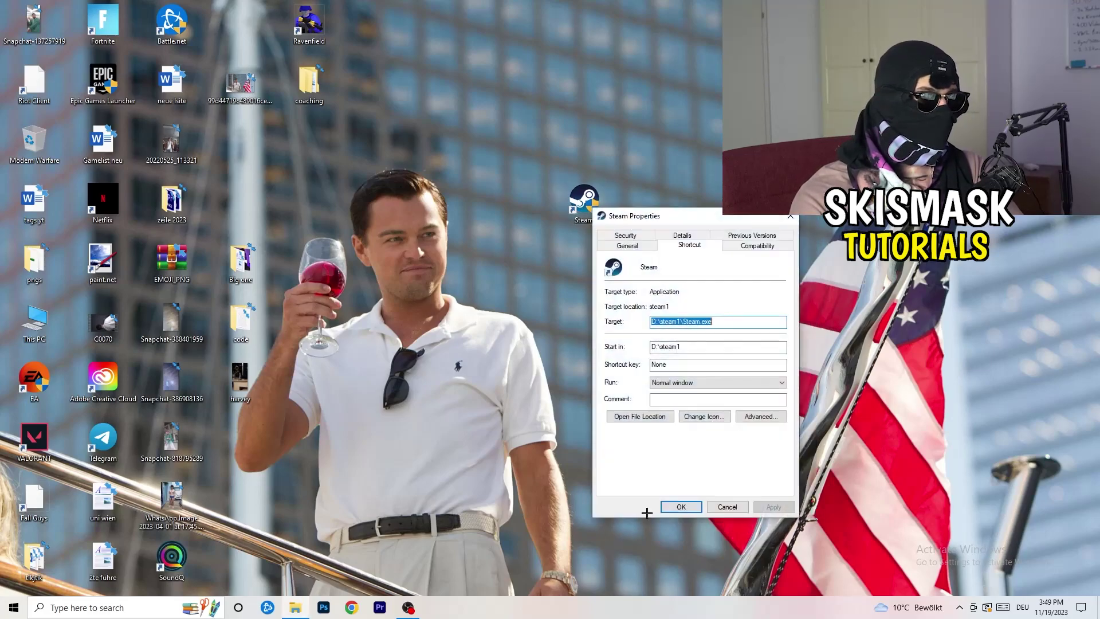
{"action": "left_click_drag", "start_coordinate": [691, 215], "coordinate": [488, 160]}
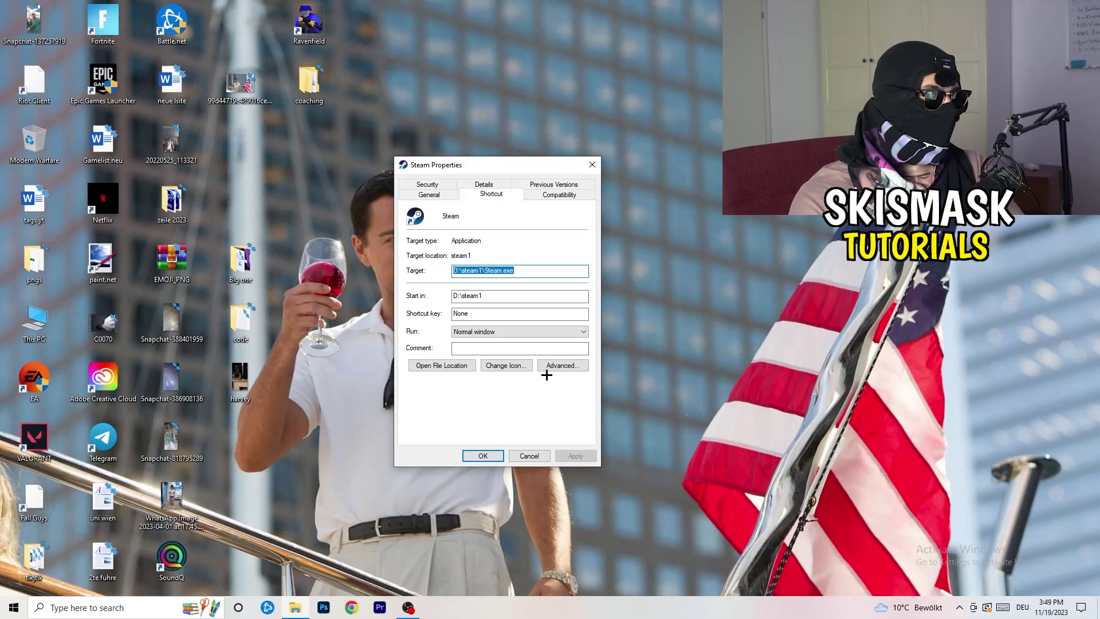
{"action": "left_click", "coordinate": [564, 196]}
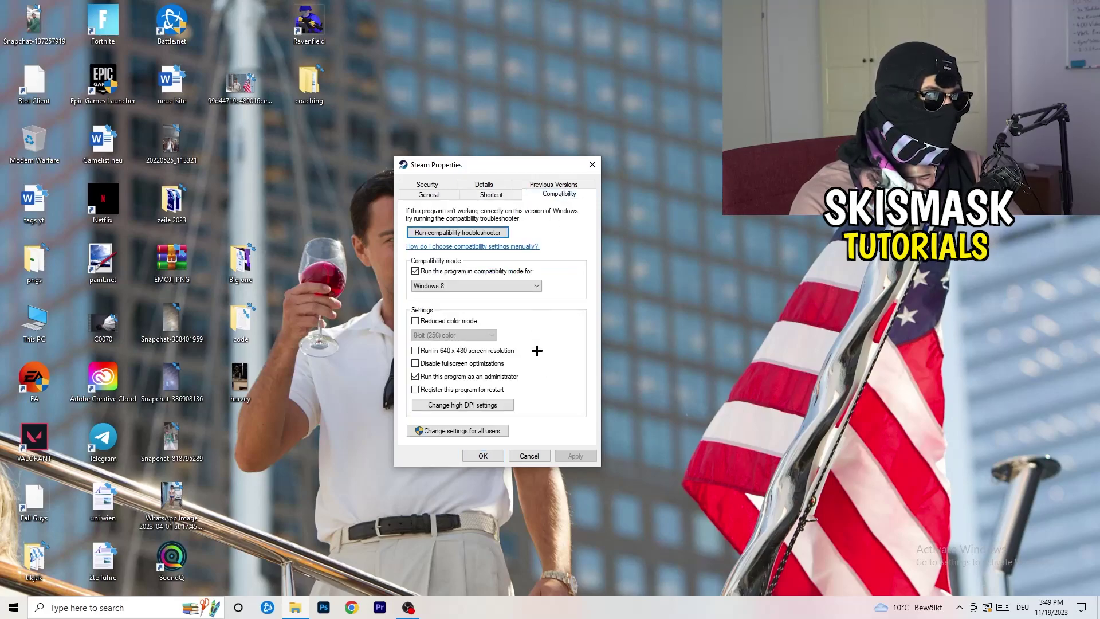
{"action": "left_click_drag", "start_coordinate": [504, 167], "coordinate": [633, 118]}
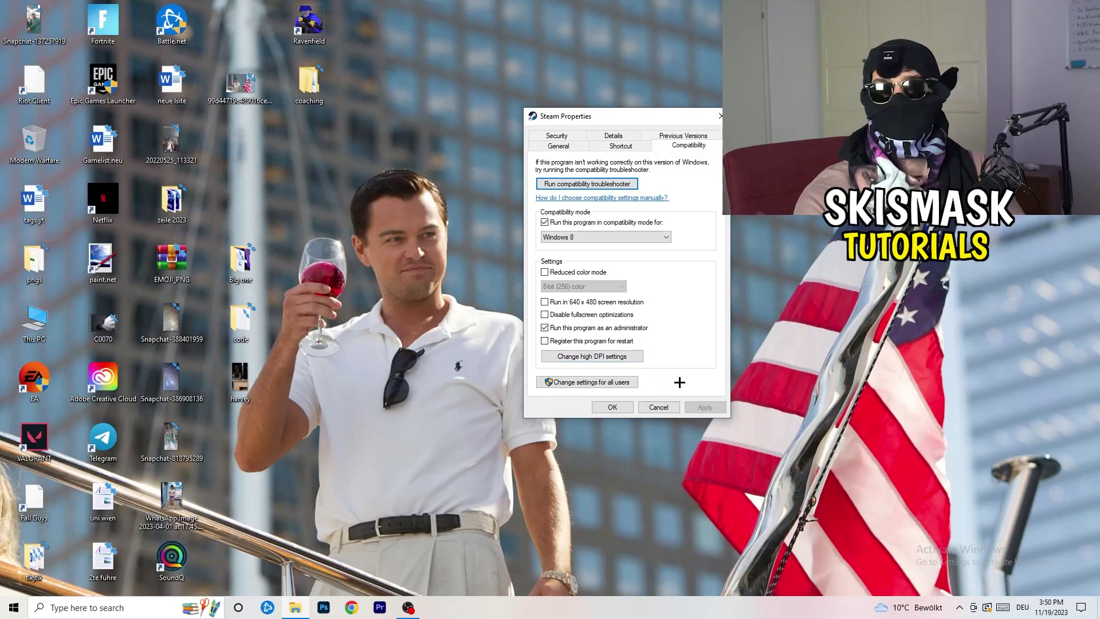
{"action": "left_click", "coordinate": [618, 408]}
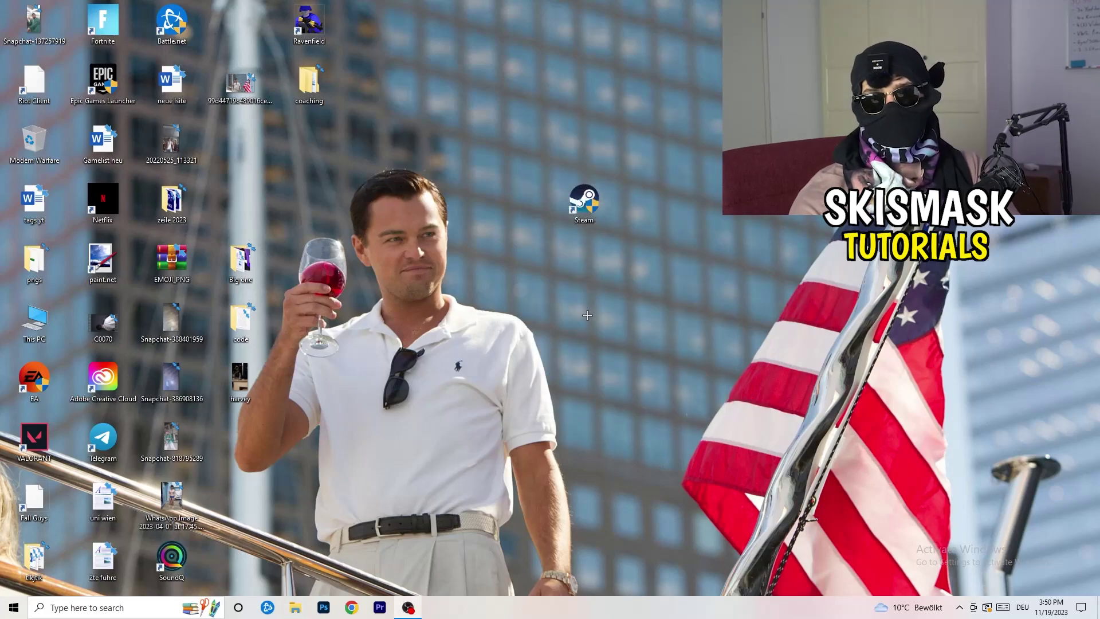
Step: Move the Steam shortcut closer to the other desktop icons, and recheck its compatibility settings
{"action": "left_click_drag", "start_coordinate": [586, 202], "coordinate": [521, 204]}
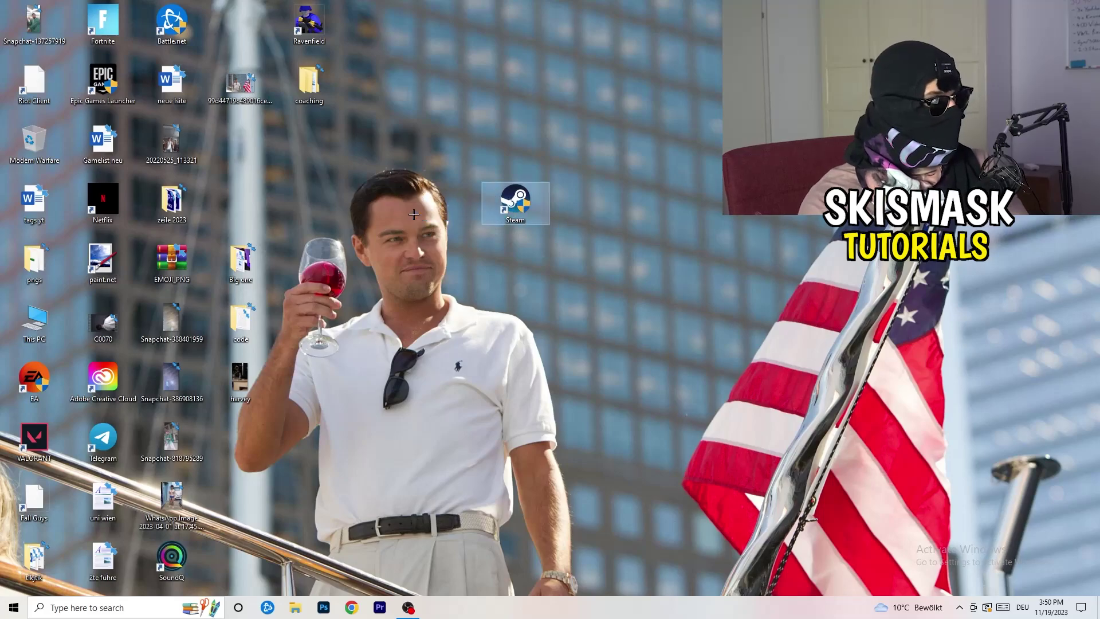
{"action": "left_click_drag", "start_coordinate": [520, 205], "coordinate": [378, 204]}
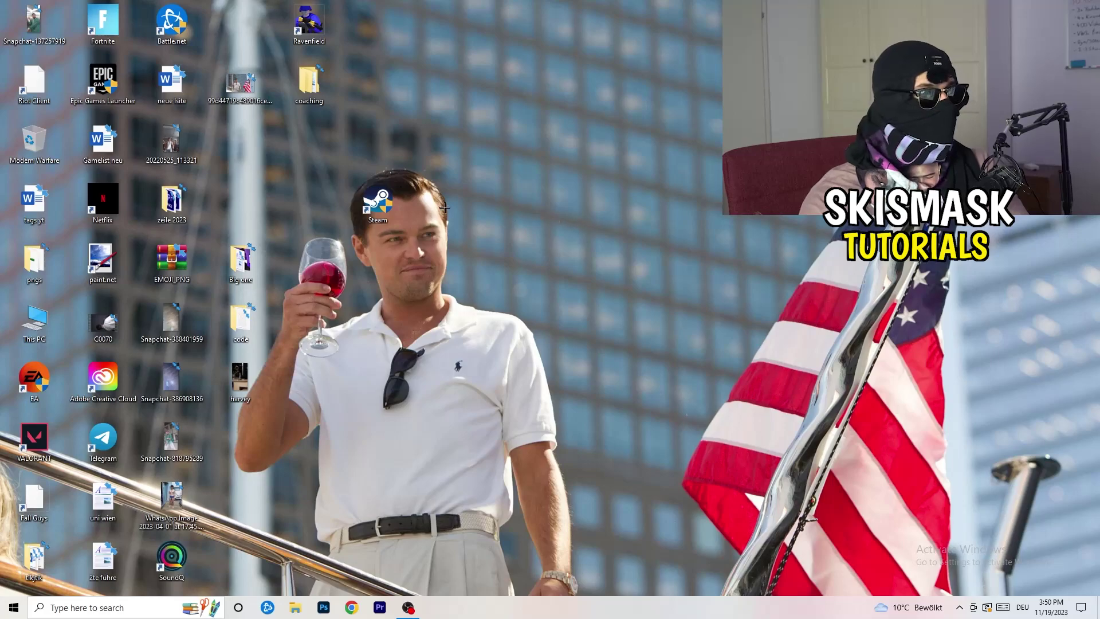
{"action": "right_click", "coordinate": [378, 213]}
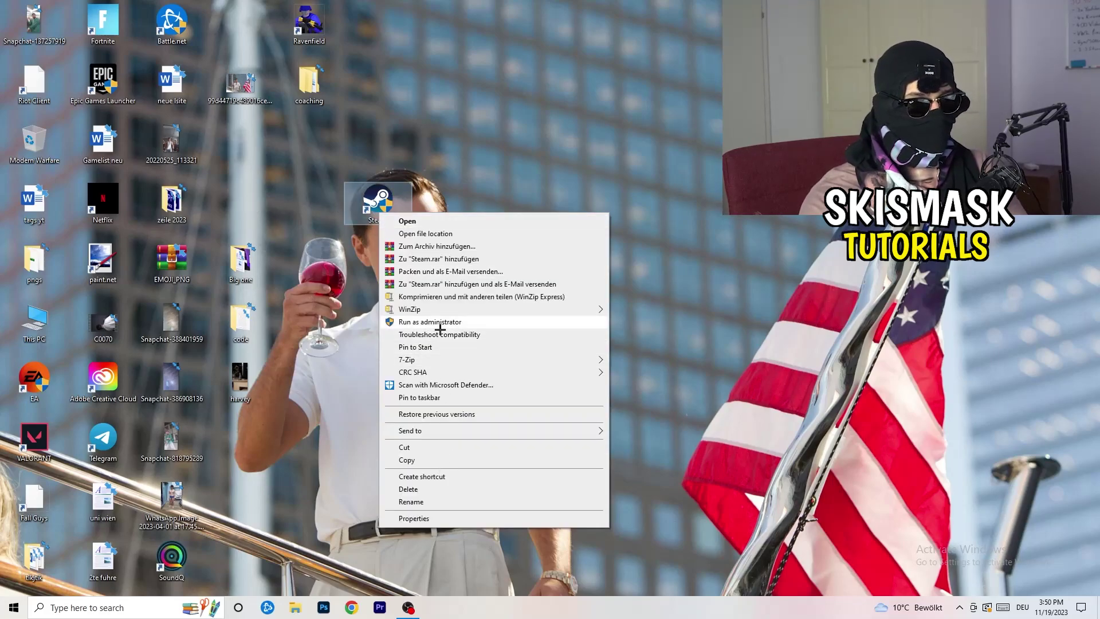
{"action": "left_click", "coordinate": [413, 518]}
{"action": "left_click", "coordinate": [536, 251]}
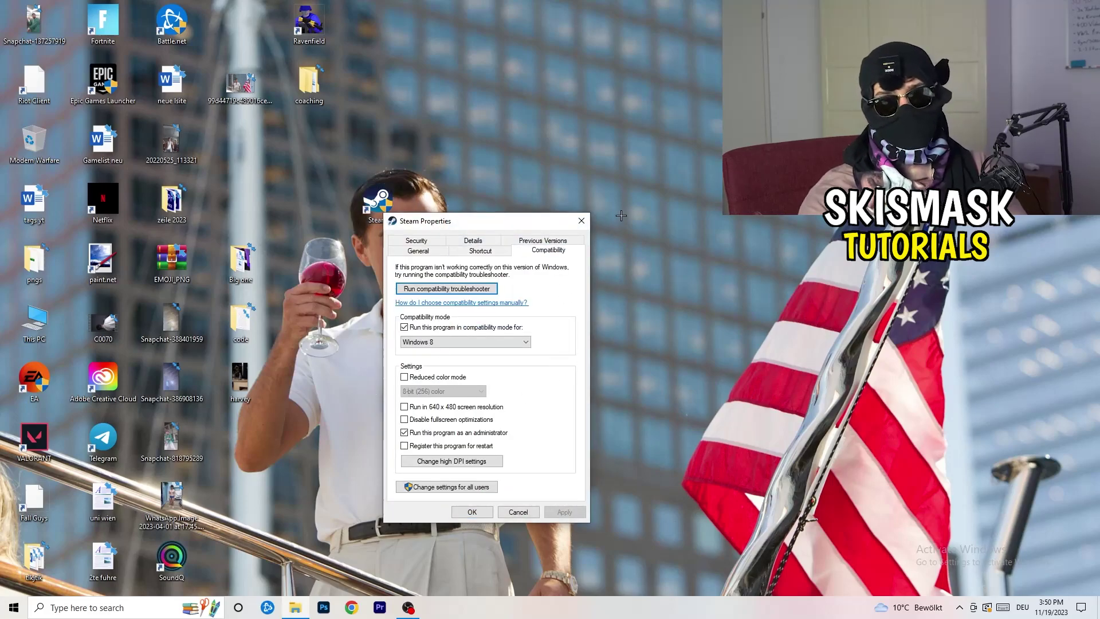
{"action": "left_click", "coordinate": [581, 221]}
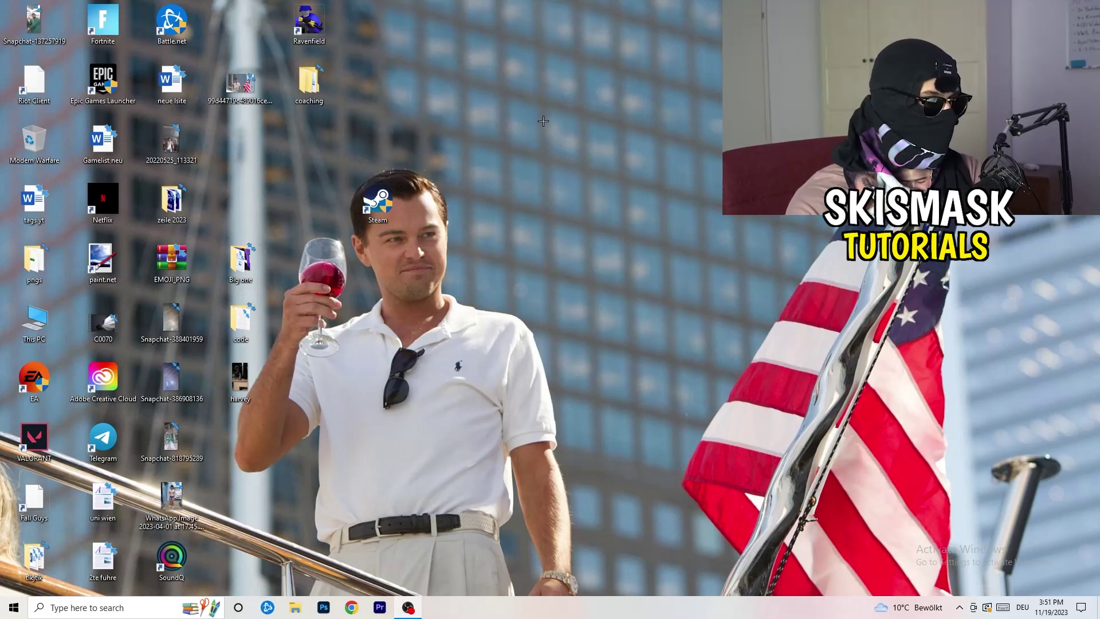
Step: Open Task Manager and maximize its window
{"action": "mouse_move", "coordinate": [556, 615]}
{"action": "left_mouse_down"}
{"action": "mouse_move", "coordinate": [597, 595]}
{"action": "mouse_move", "coordinate": [940, 319]}
{"action": "mouse_move", "coordinate": [620, 533]}
{"action": "mouse_move", "coordinate": [559, 585]}
{"action": "mouse_move", "coordinate": [560, 610]}
{"action": "left_mouse_up"}
{"action": "right_click", "coordinate": [560, 610]}
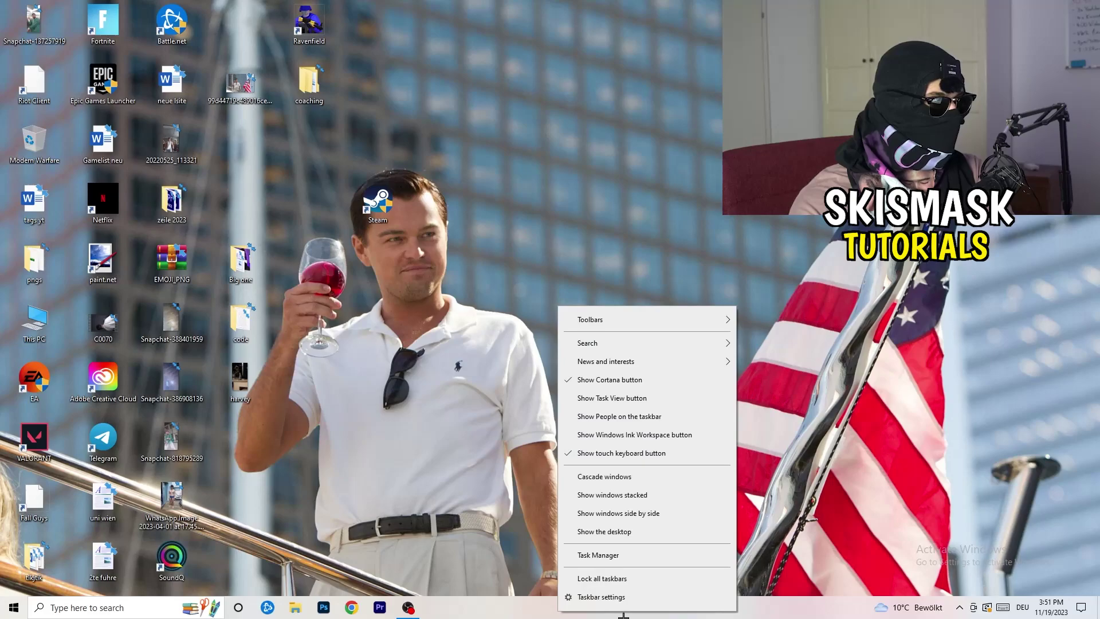
{"action": "left_click", "coordinate": [613, 556]}
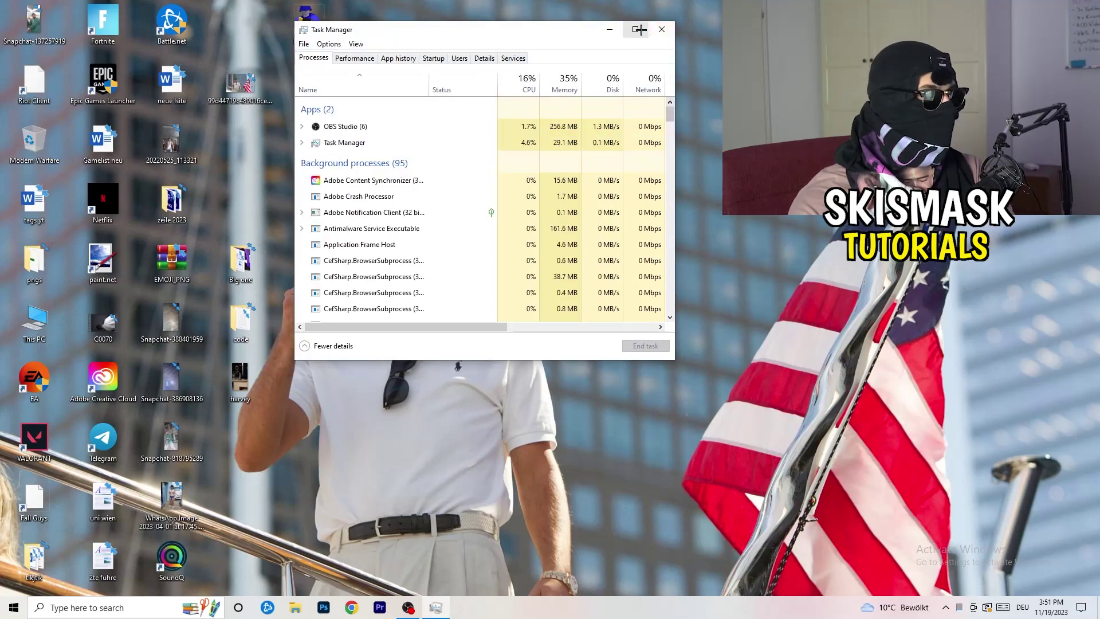
{"action": "left_click", "coordinate": [635, 27]}
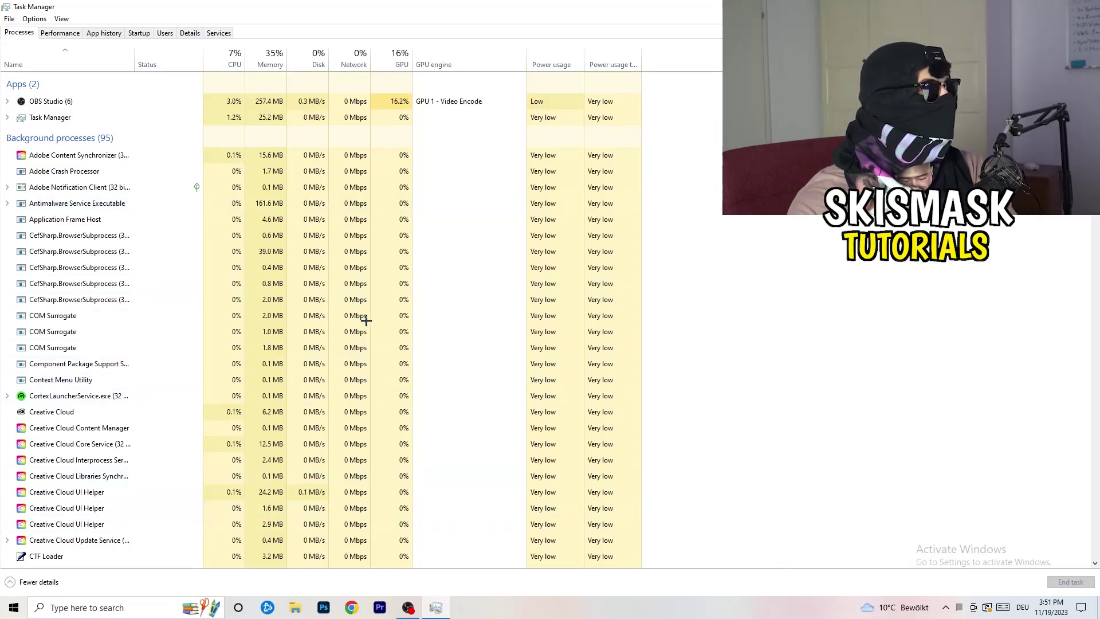
Step: Examine the priority levels available for a Creative Cloud UI Helper.exe process in Task Manager's process details
{"action": "left_click", "coordinate": [183, 34]}
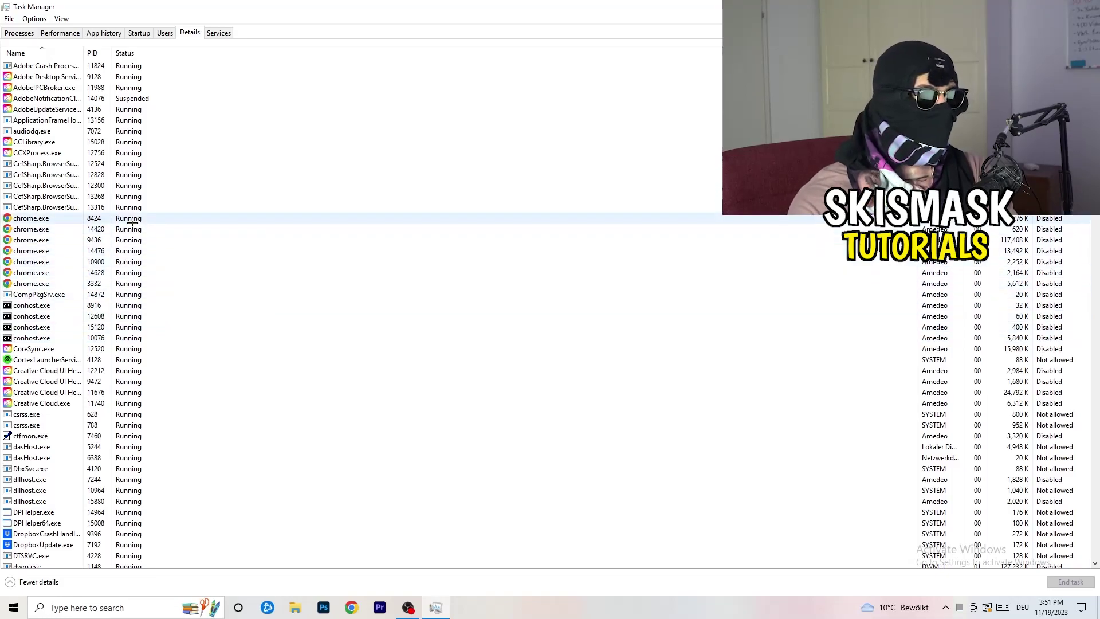
{"action": "scroll", "coordinate": [132, 223], "scroll_direction": "down", "scroll_amount": 3}
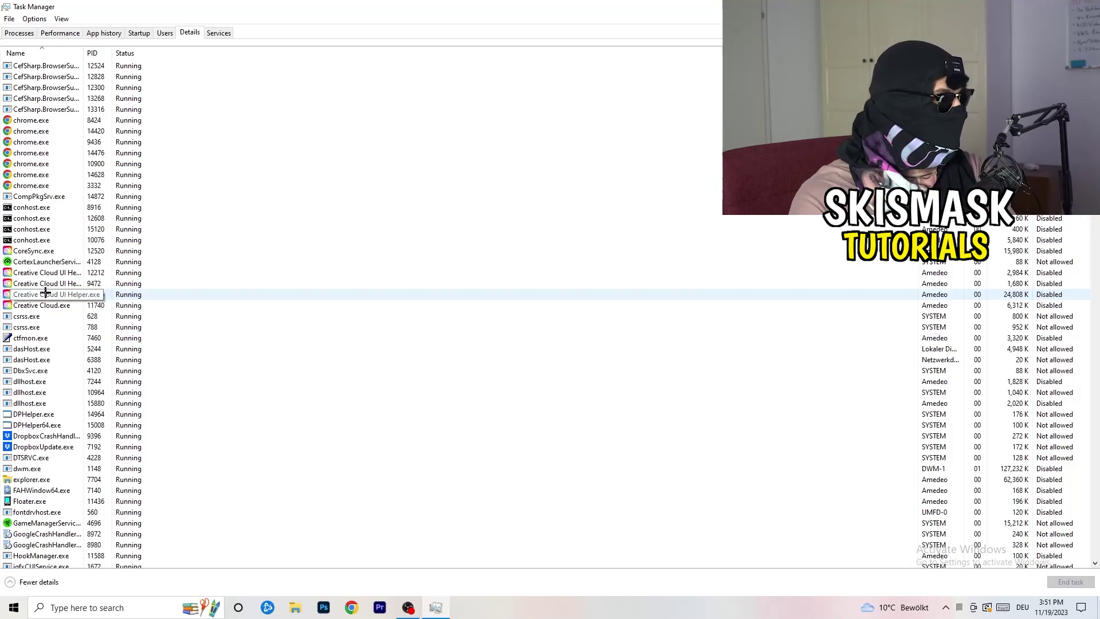
{"action": "right_click", "coordinate": [45, 294]}
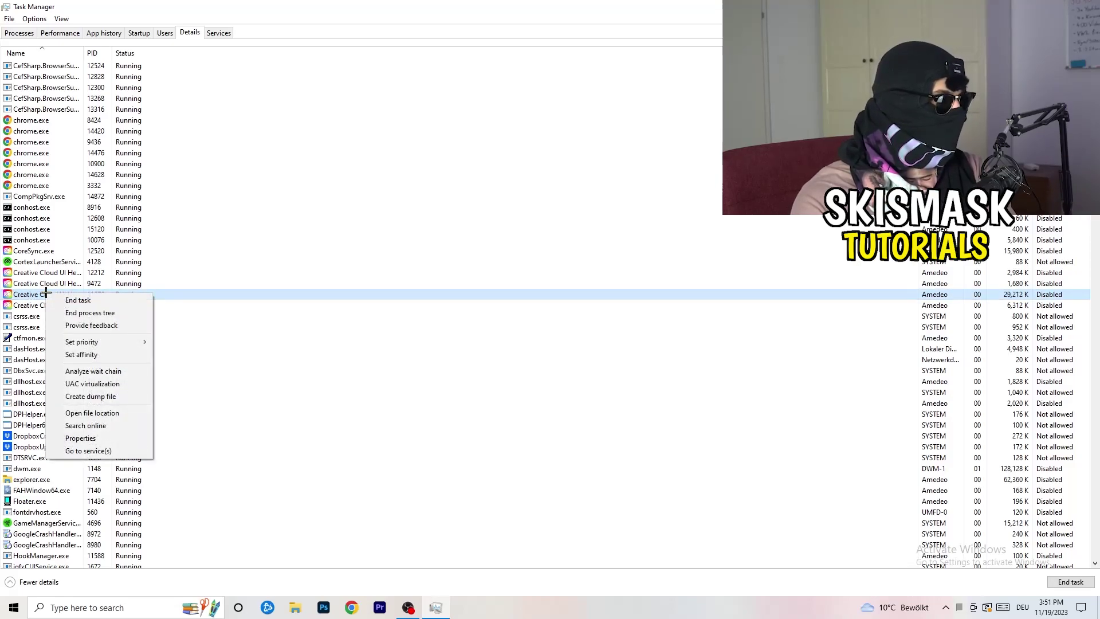
{"action": "mouse_move", "coordinate": [101, 345]}
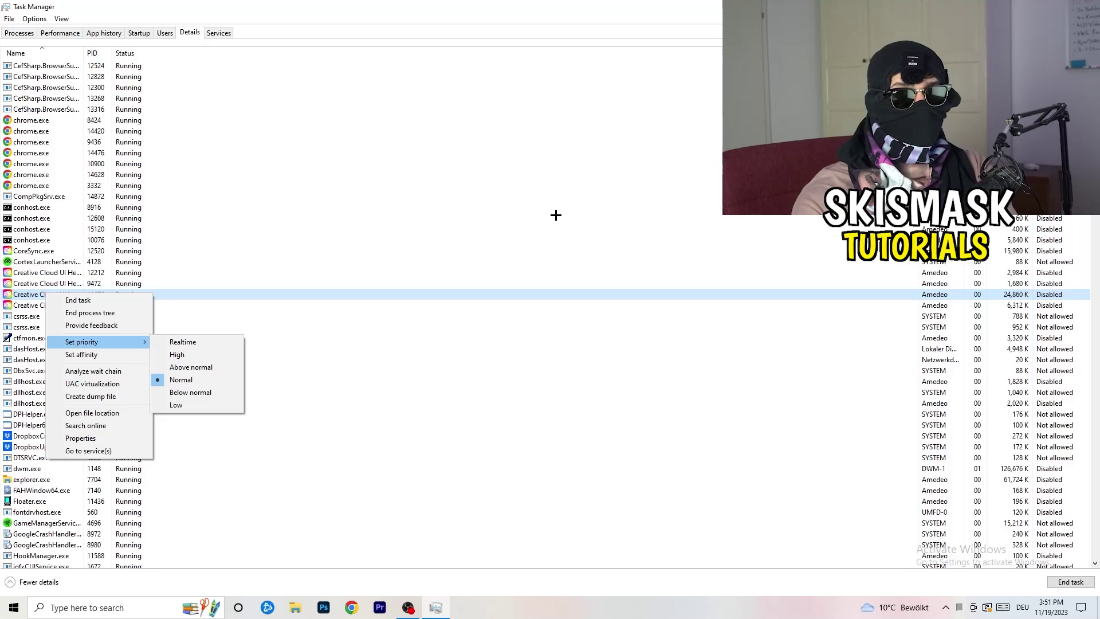
Step: Review the startup programs and check the options offered for File Association Helper
{"action": "left_click", "coordinate": [143, 33]}
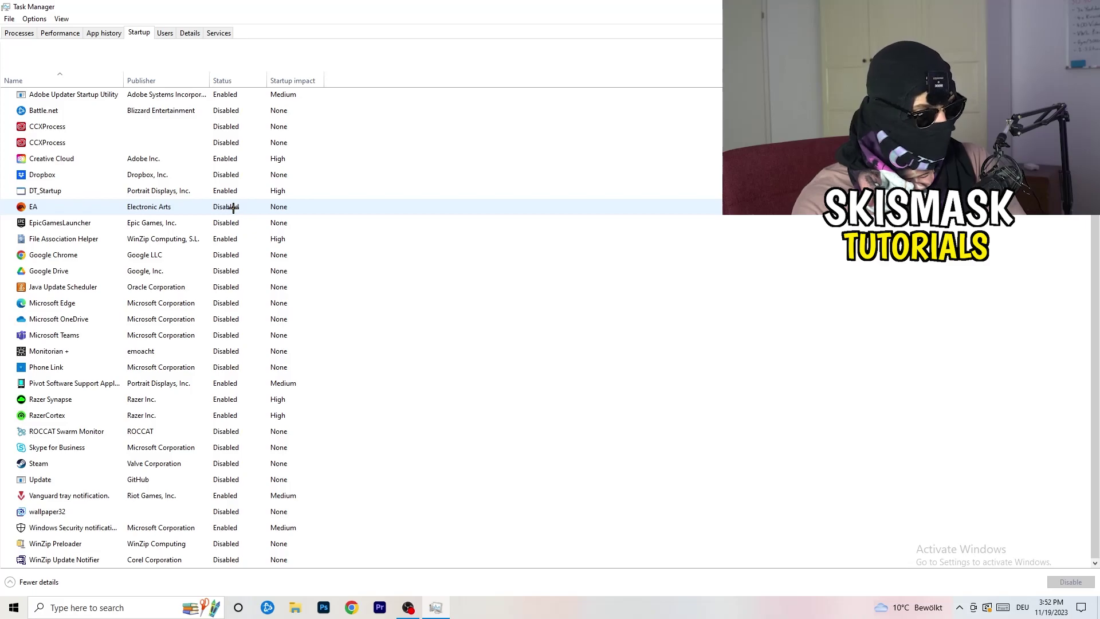
{"action": "right_click", "coordinate": [229, 239]}
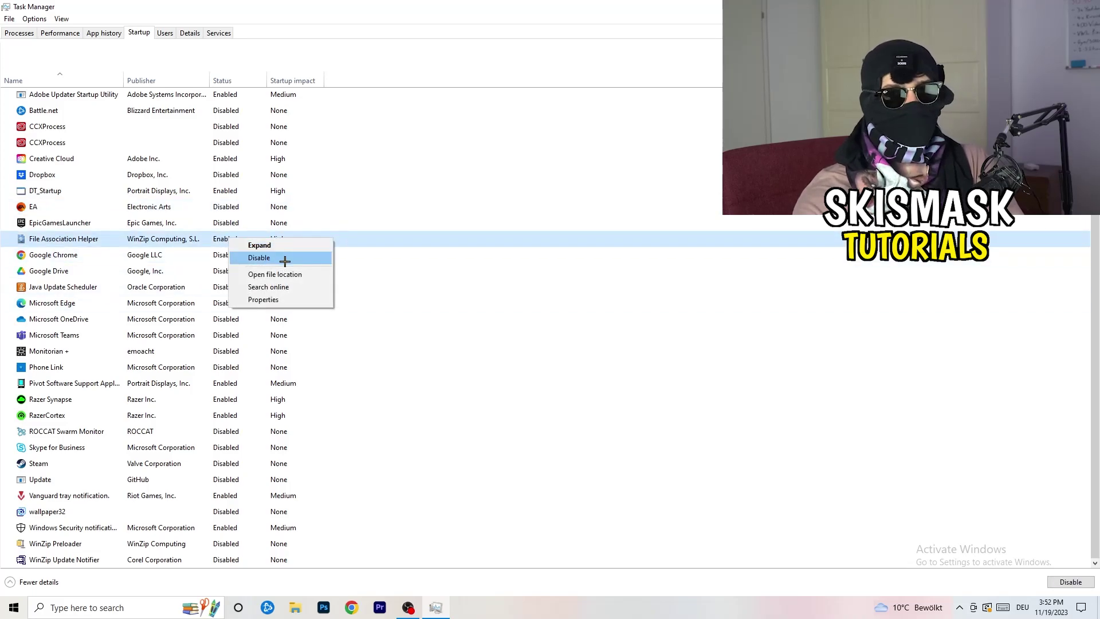
{"action": "left_click", "coordinate": [450, 83]}
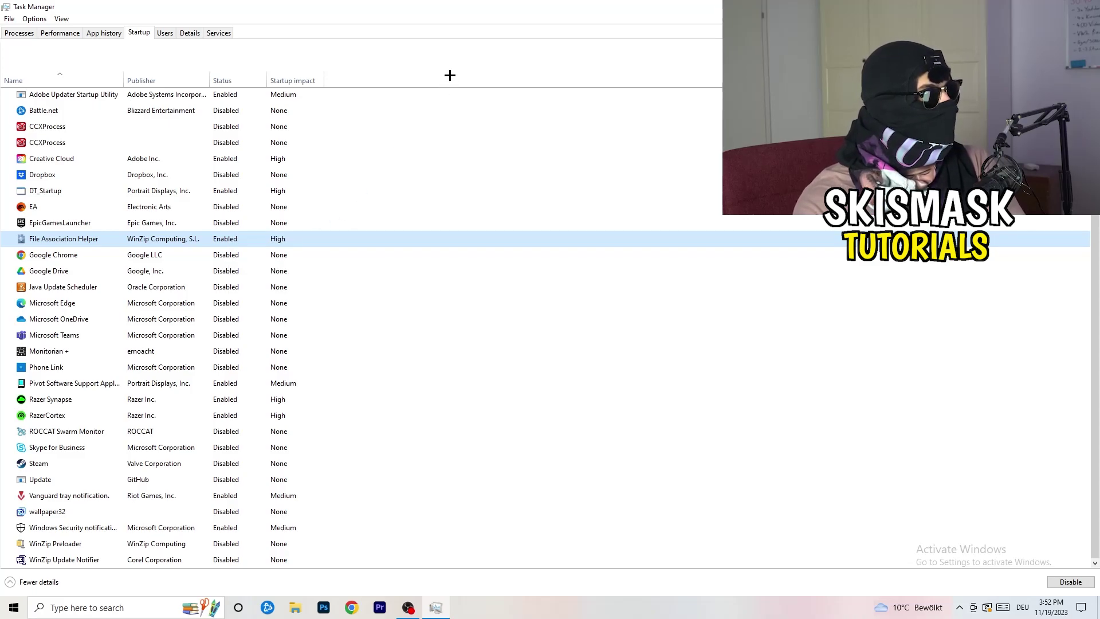
Step: Sort the running processes by CPU and GPU usage in turn, and examine the list for resource-heavy ones
{"action": "left_click", "coordinate": [30, 33]}
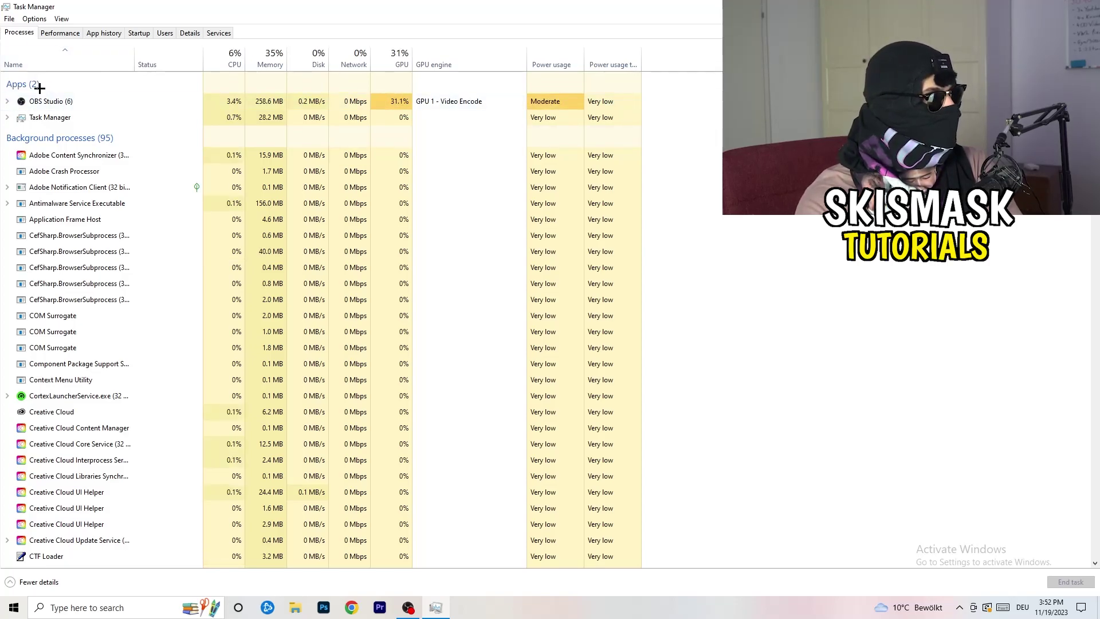
{"action": "left_click", "coordinate": [227, 57]}
{"action": "left_click", "coordinate": [388, 53]}
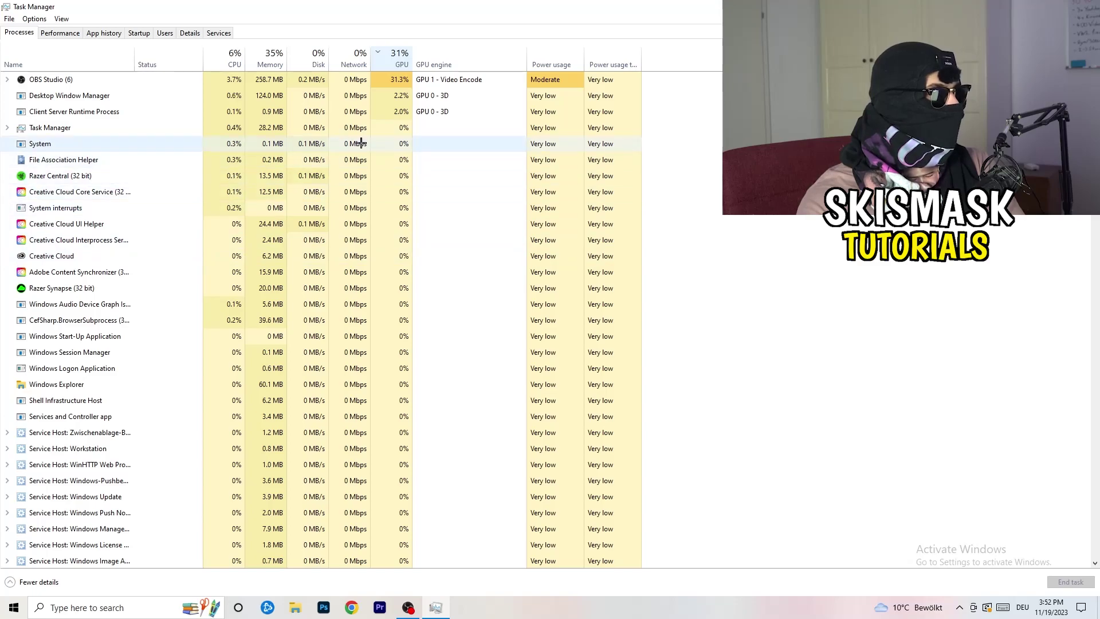
{"action": "left_click", "coordinate": [395, 60]}
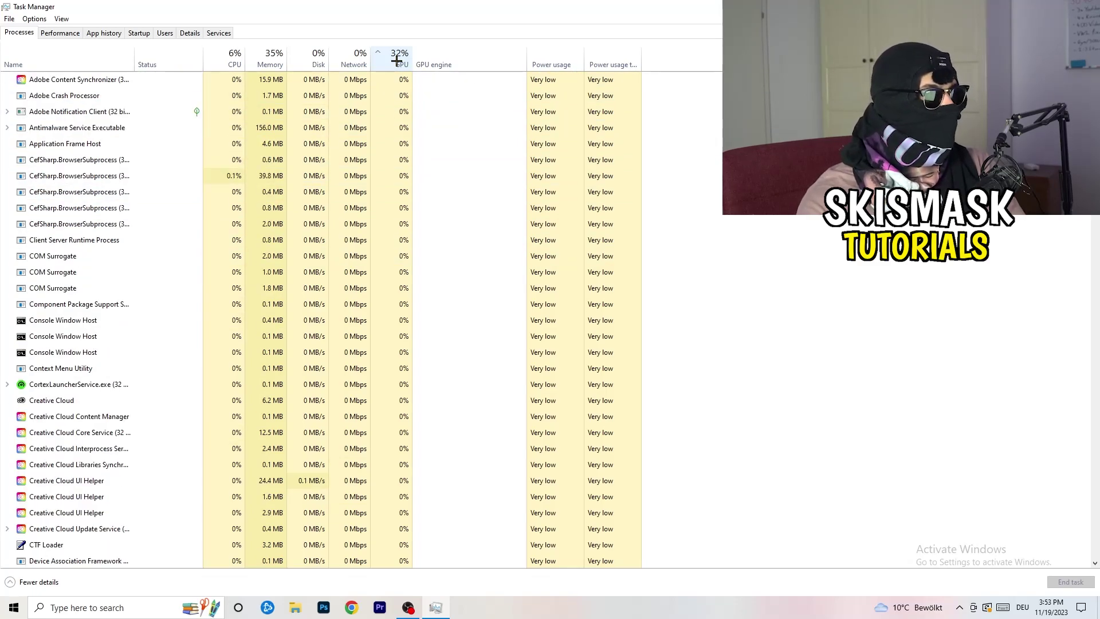
{"action": "scroll", "coordinate": [402, 182], "scroll_direction": "down", "scroll_amount": 4}
{"action": "scroll", "coordinate": [402, 182], "scroll_direction": "down", "scroll_amount": 9}
{"action": "scroll", "coordinate": [407, 180], "scroll_direction": "up", "scroll_amount": 13}
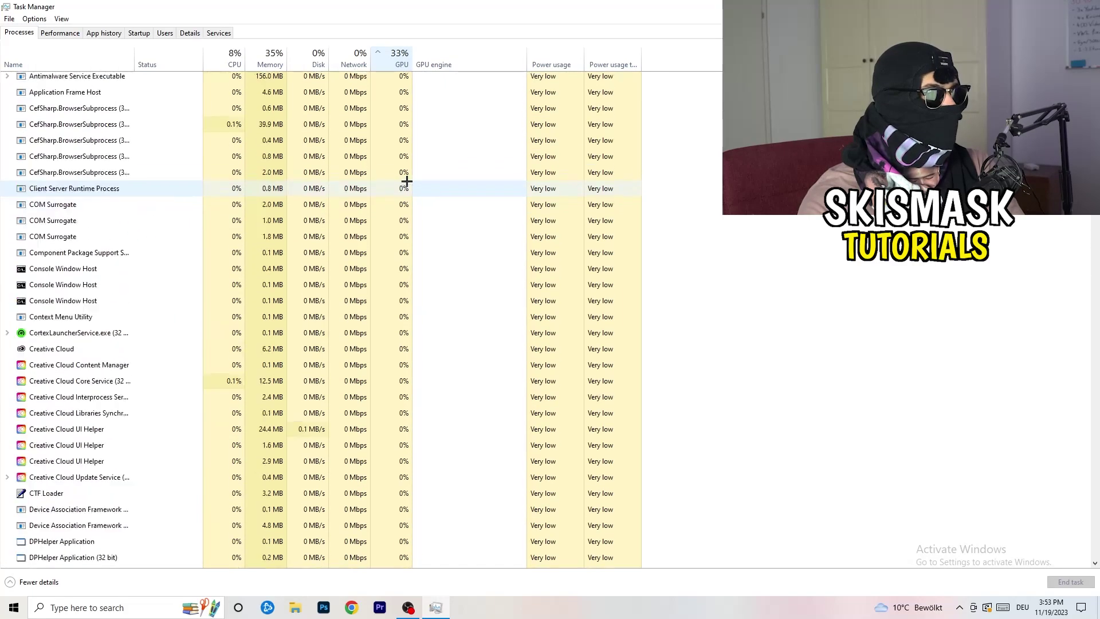
{"action": "scroll", "coordinate": [406, 179], "scroll_direction": "down", "scroll_amount": 15}
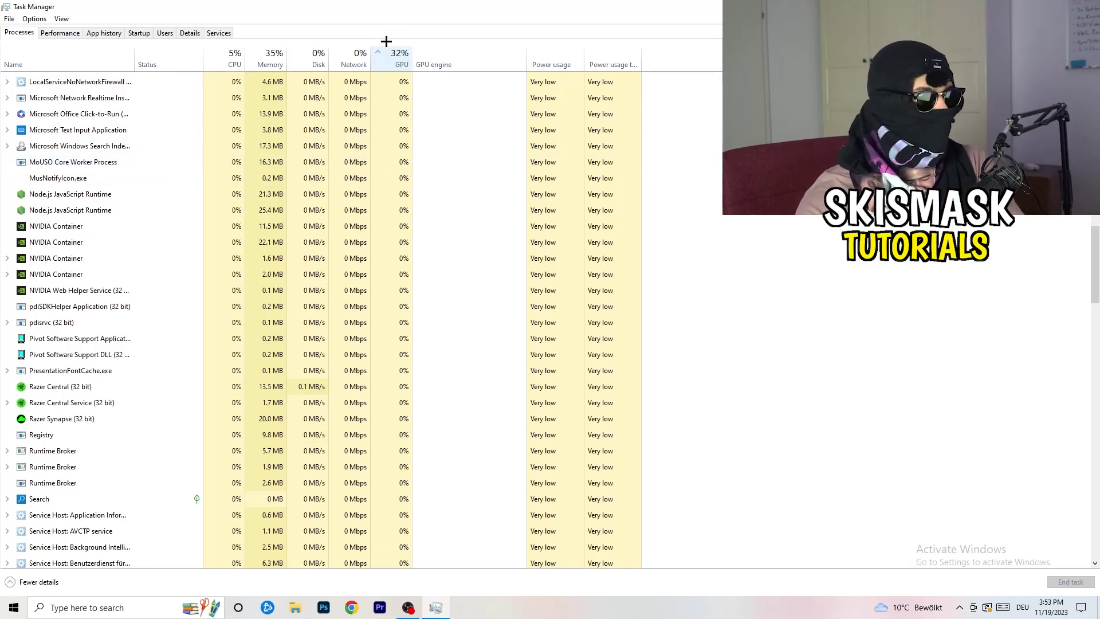
Step: Check the Microsoft Windows Search process's task options and the CPU-sorted process list, and close Task Manager
{"action": "right_click", "coordinate": [373, 143]}
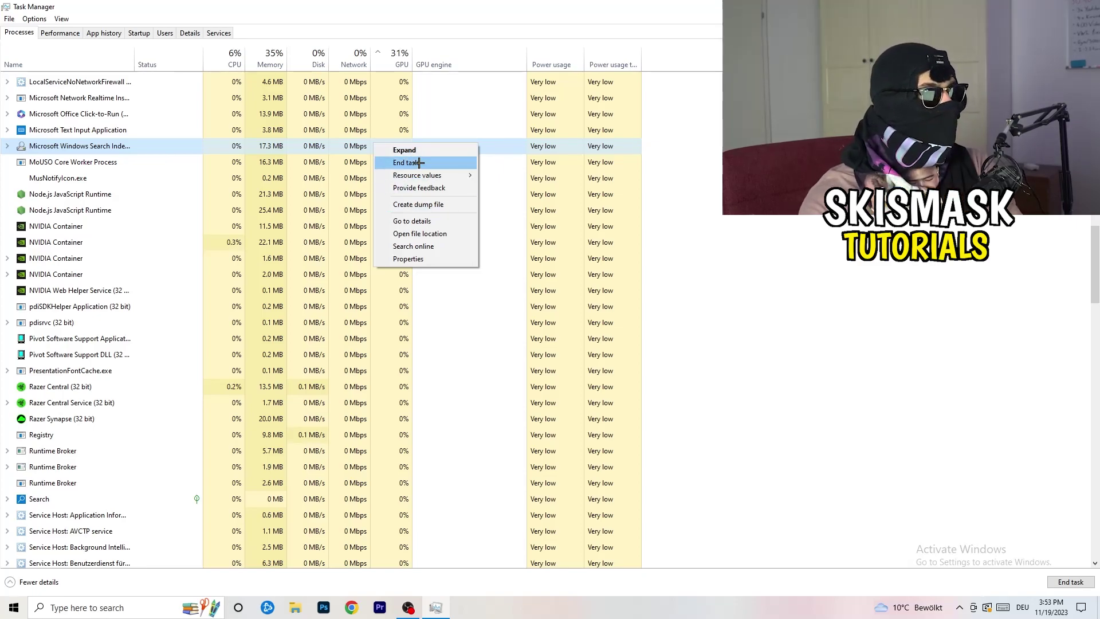
{"action": "left_click", "coordinate": [229, 57]}
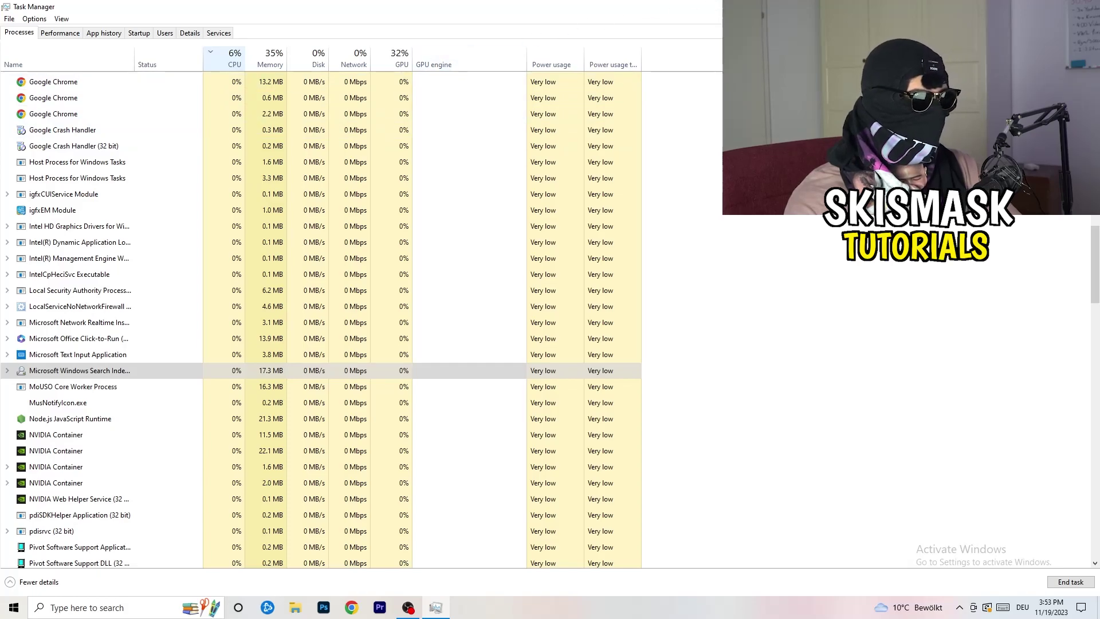
{"action": "key", "text": "alt+F4"}
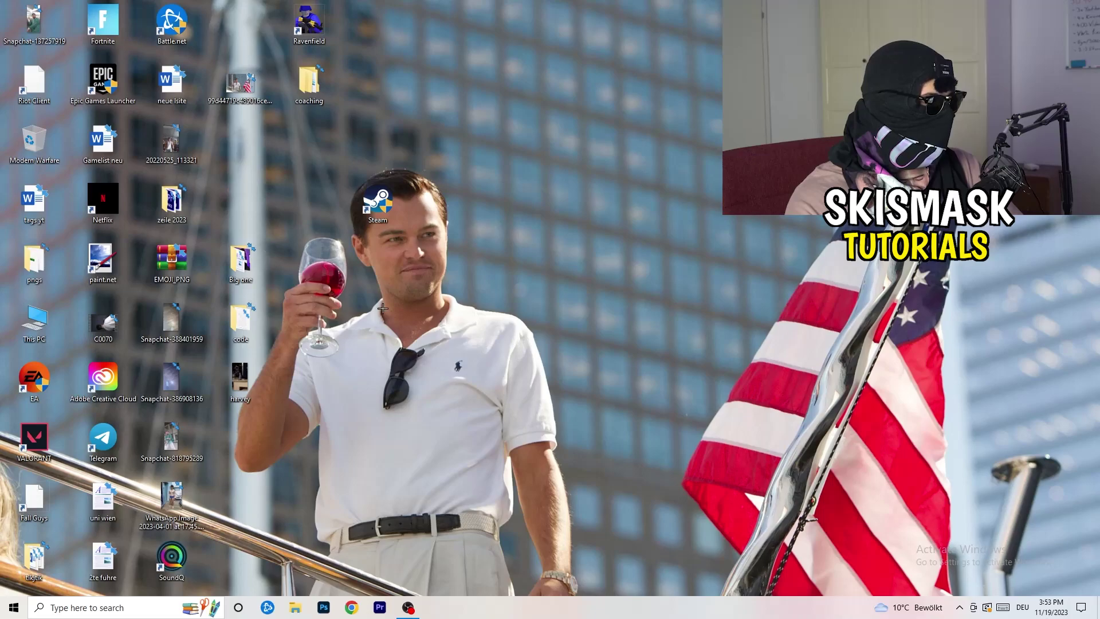
Step: Open the Gaming section of Windows Settings to review the Xbox Game Bar options
{"action": "left_click", "coordinate": [5, 611]}
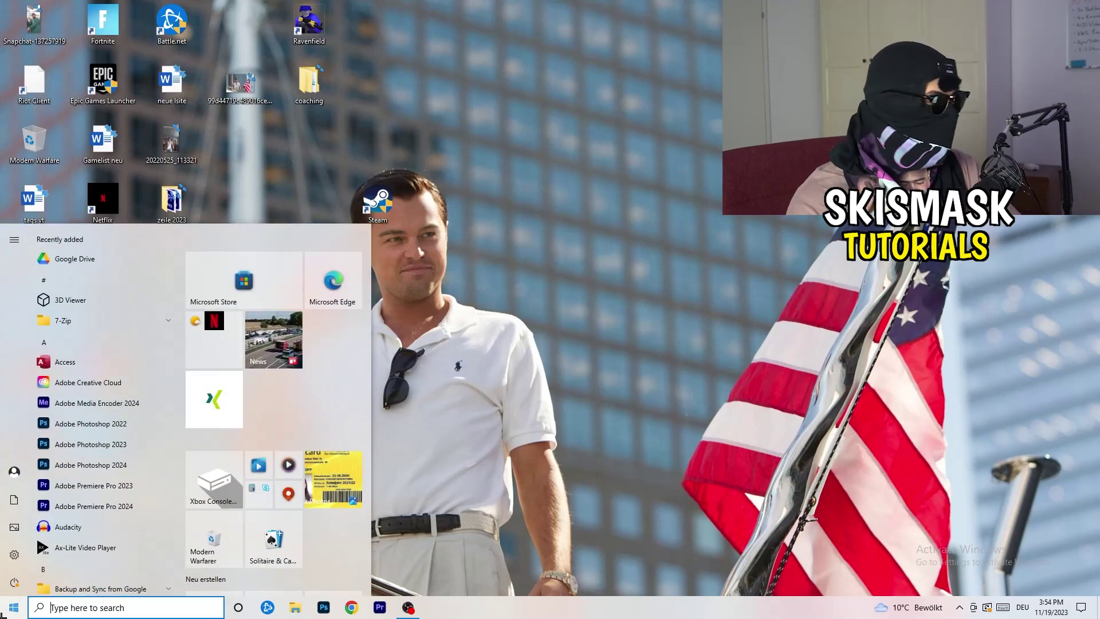
{"action": "left_click", "coordinate": [11, 557]}
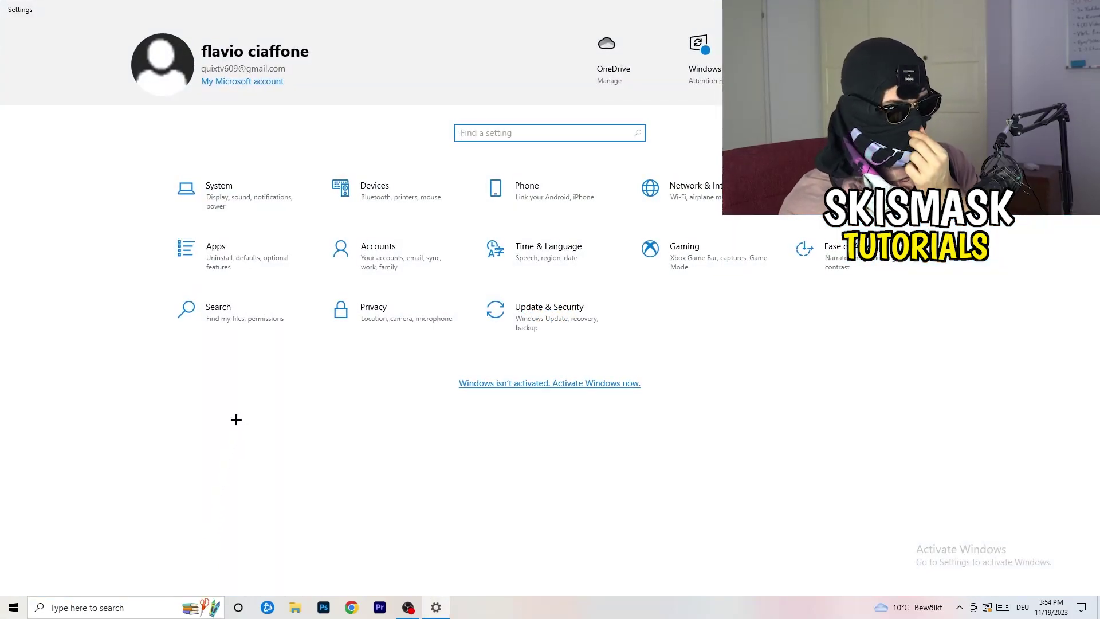
{"action": "left_click", "coordinate": [673, 253]}
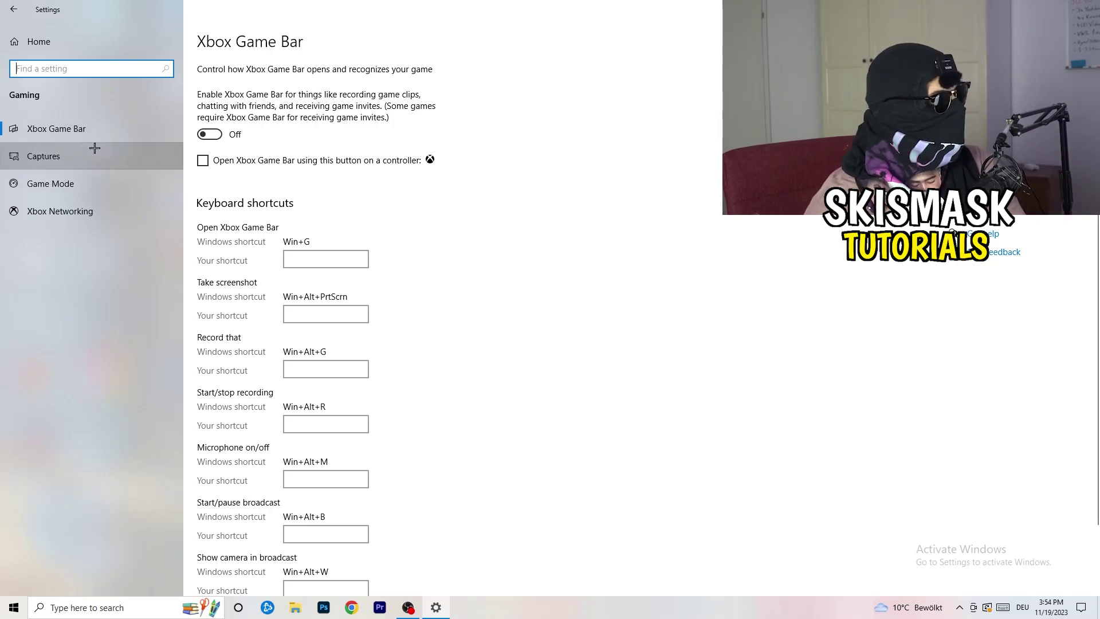
Step: Review the background recording, audio and video options under Captures, and check the Game Mode setting
{"action": "left_click", "coordinate": [43, 156]}
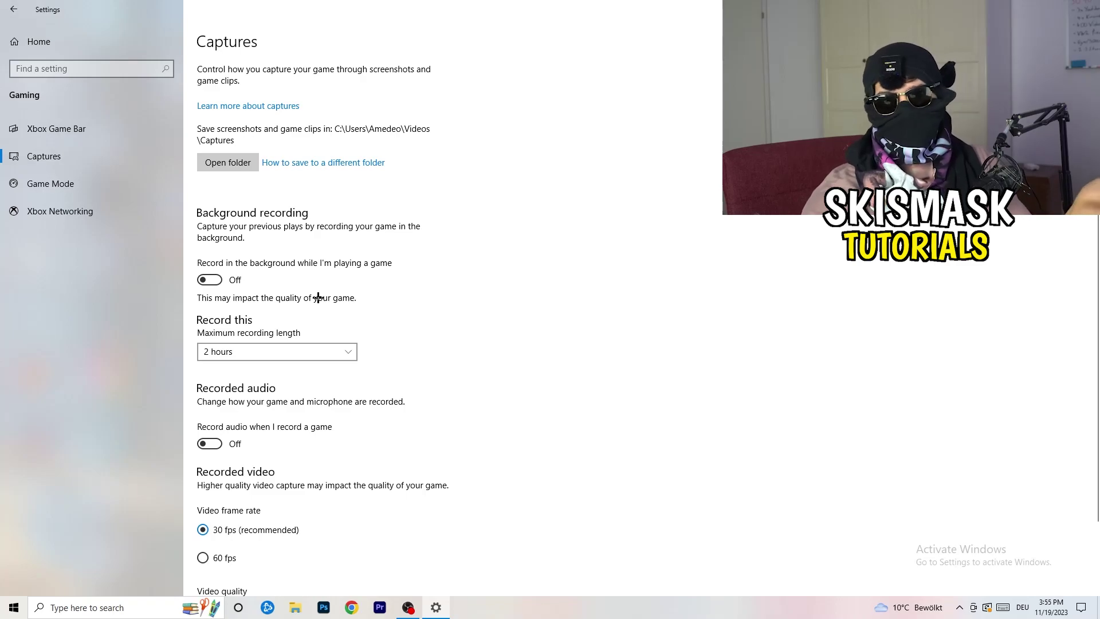
{"action": "scroll", "coordinate": [313, 298], "scroll_direction": "down", "scroll_amount": 2}
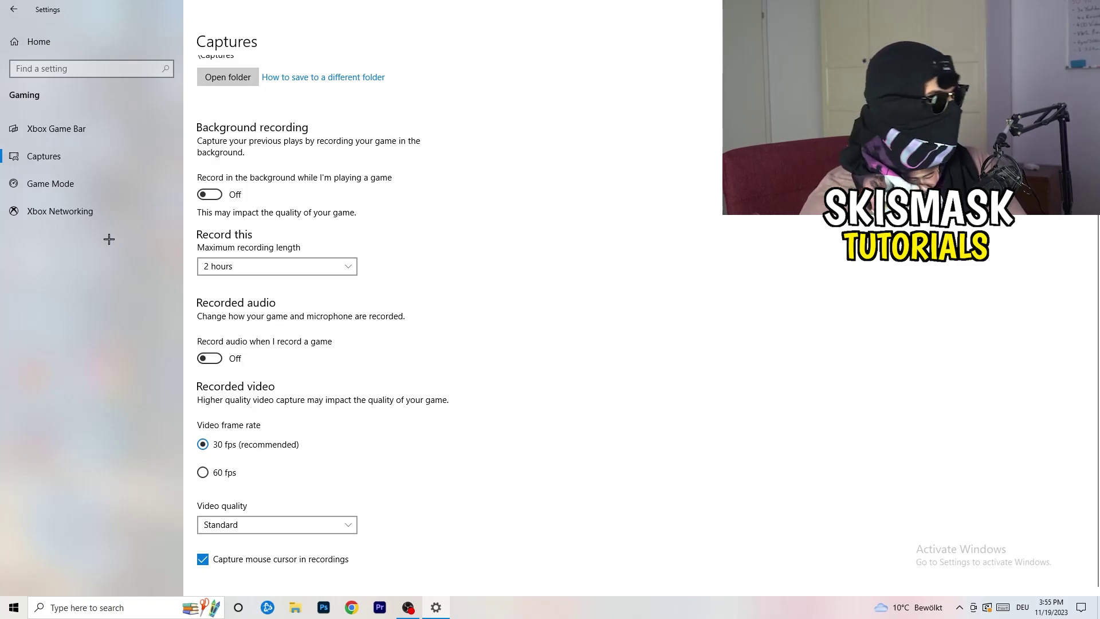
{"action": "left_click", "coordinate": [26, 182]}
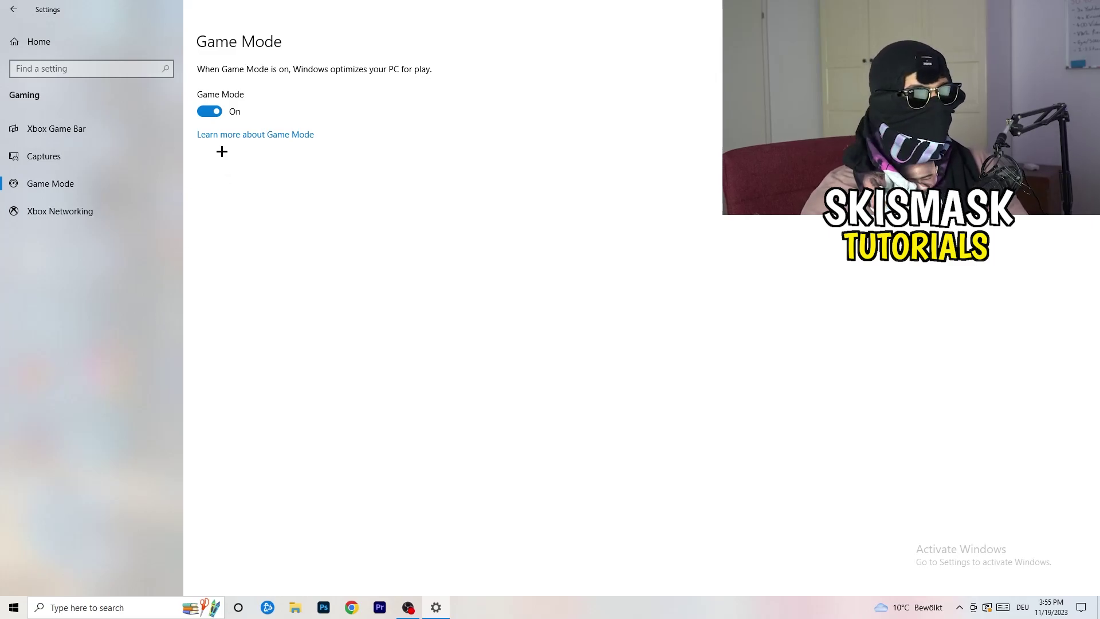
Step: Check the Windows Update page under Update & Security for pending updates
{"action": "left_click", "coordinate": [13, 9]}
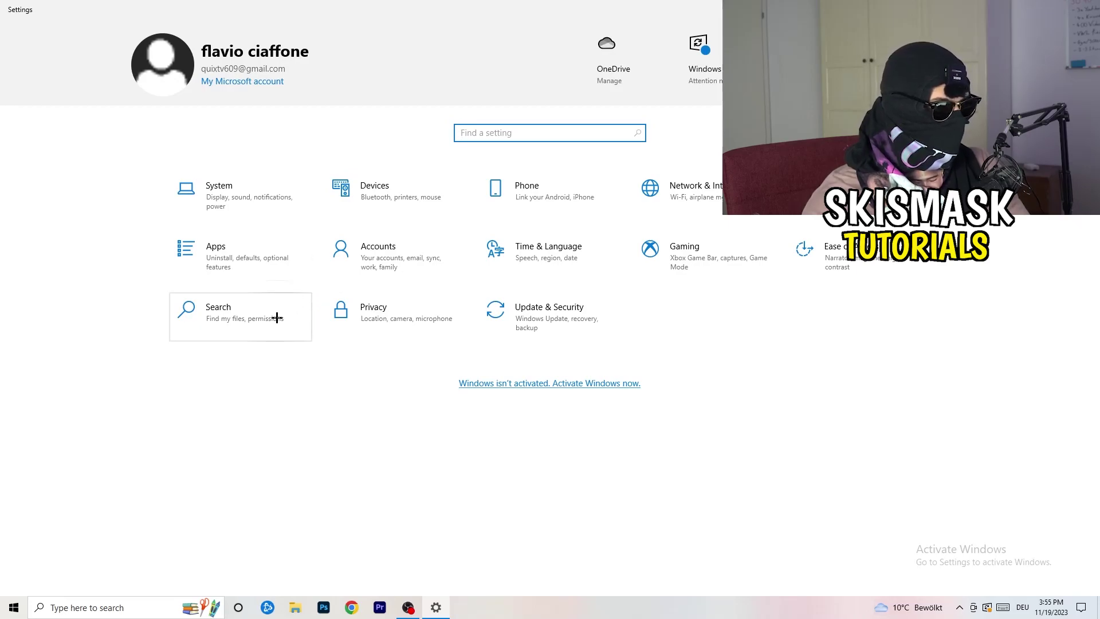
{"action": "left_click", "coordinate": [567, 335]}
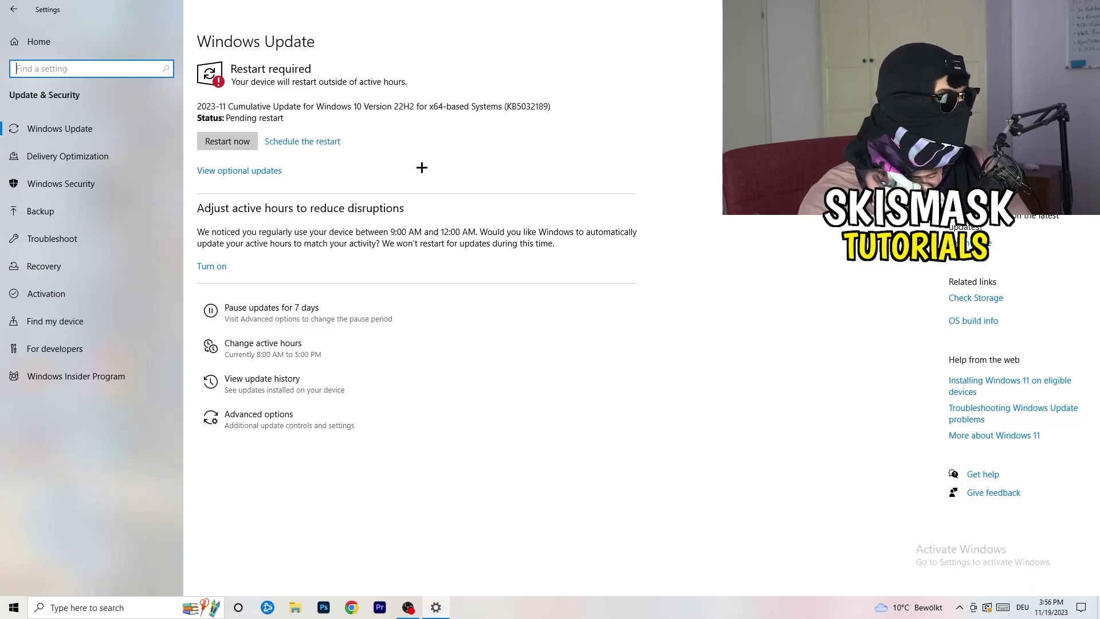
{"action": "left_click_drag", "start_coordinate": [421, 8], "coordinate": [180, 425]}
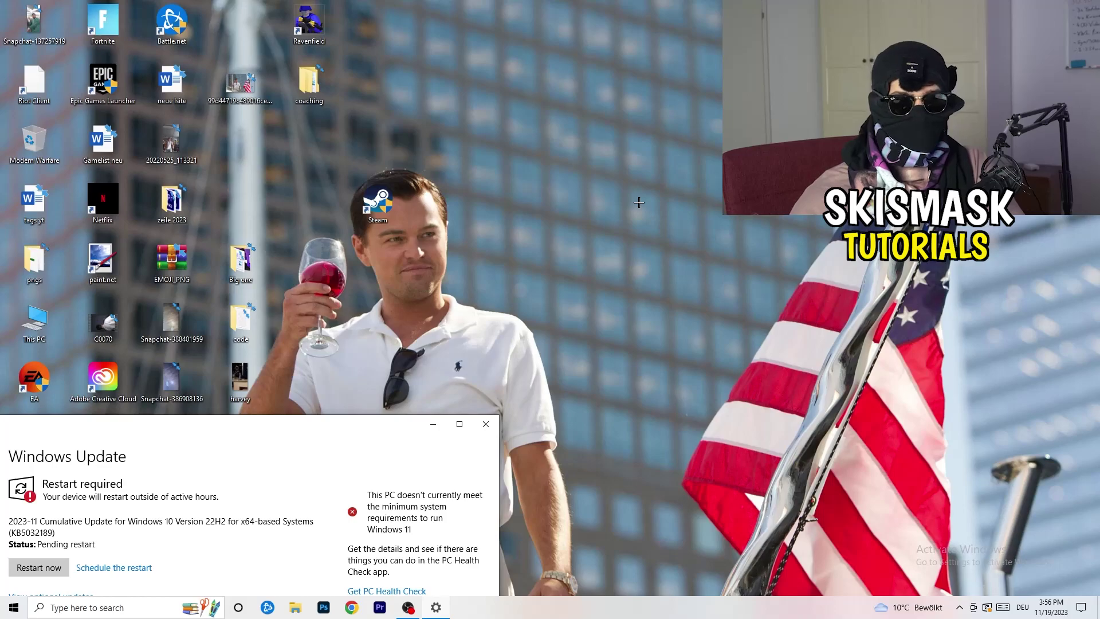
{"action": "left_click", "coordinate": [459, 424]}
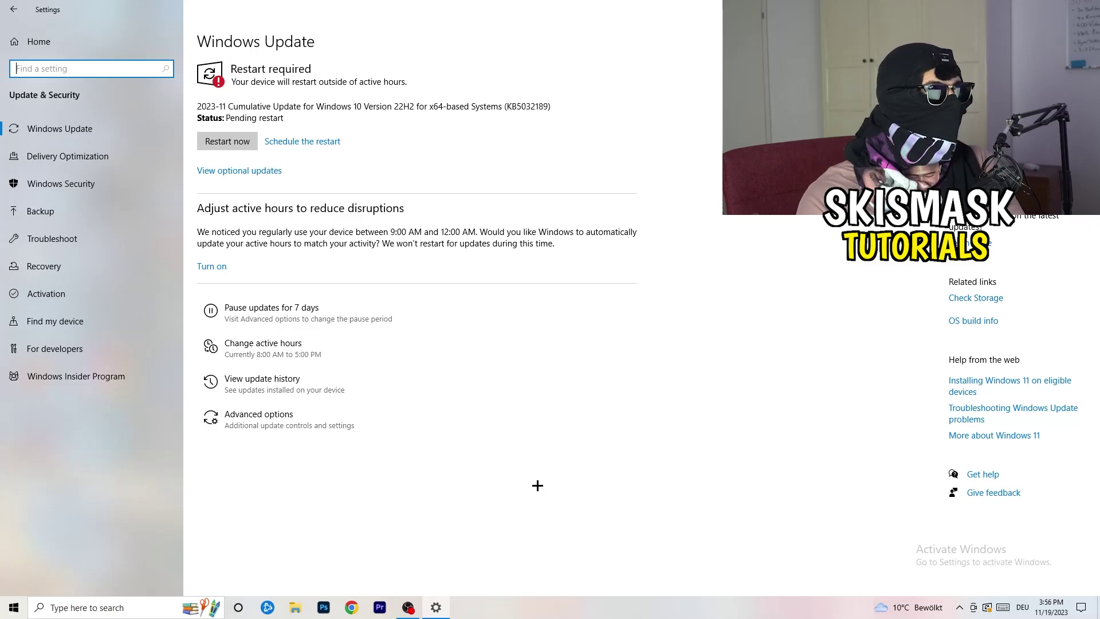
Step: Open the System display settings and review the scale and layout options, including the display resolution choices
{"action": "left_click", "coordinate": [29, 50]}
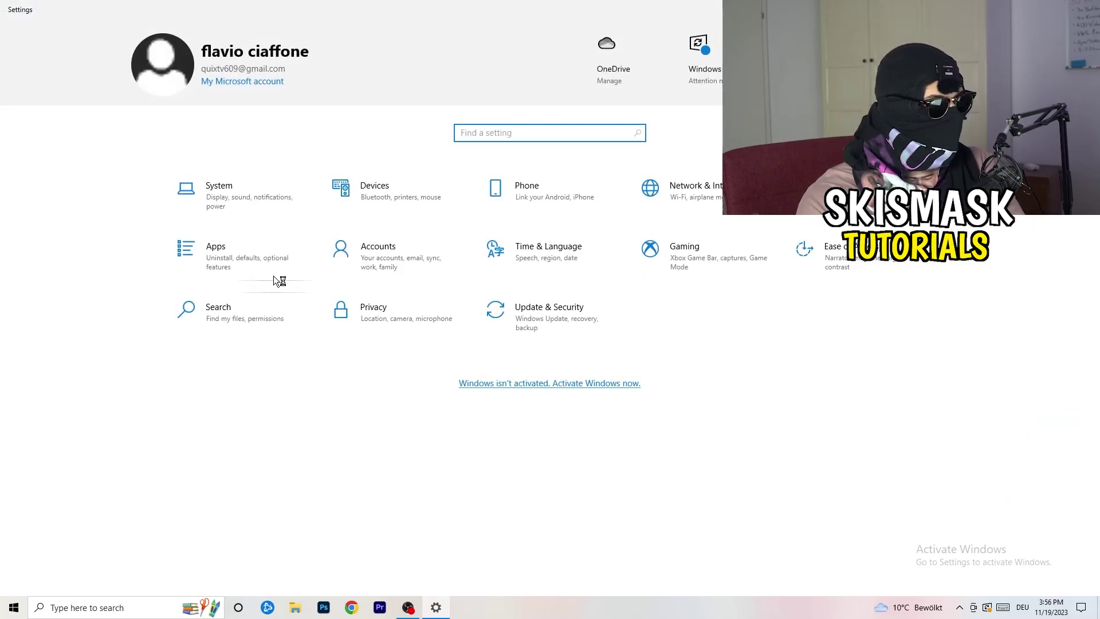
{"action": "key", "text": "Tab"}
{"action": "key", "text": "Return"}
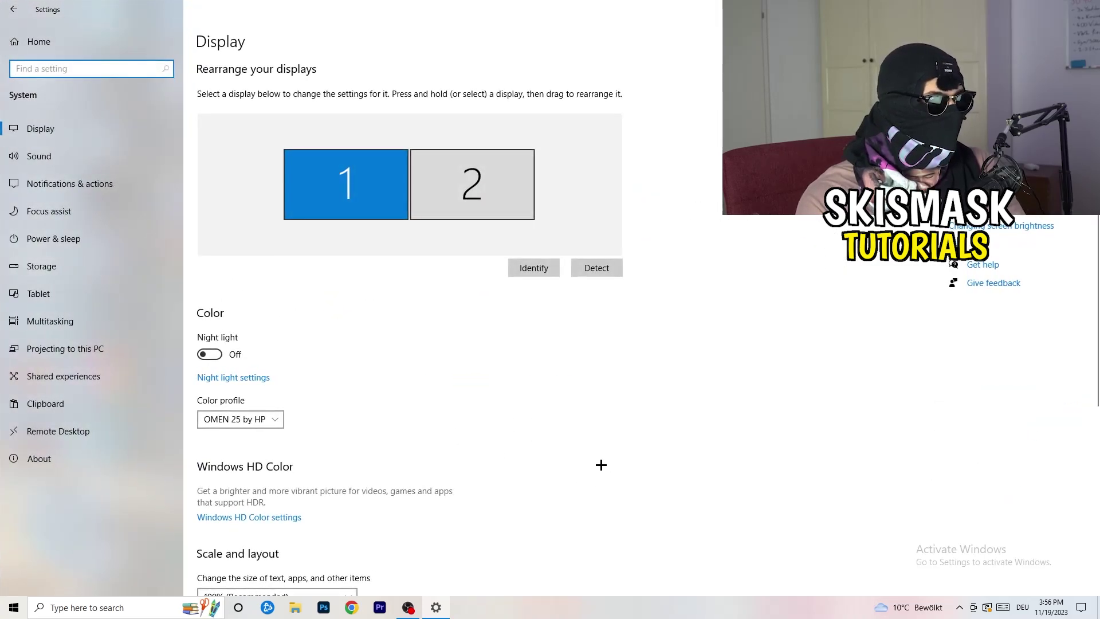
{"action": "left_click", "coordinate": [209, 44]}
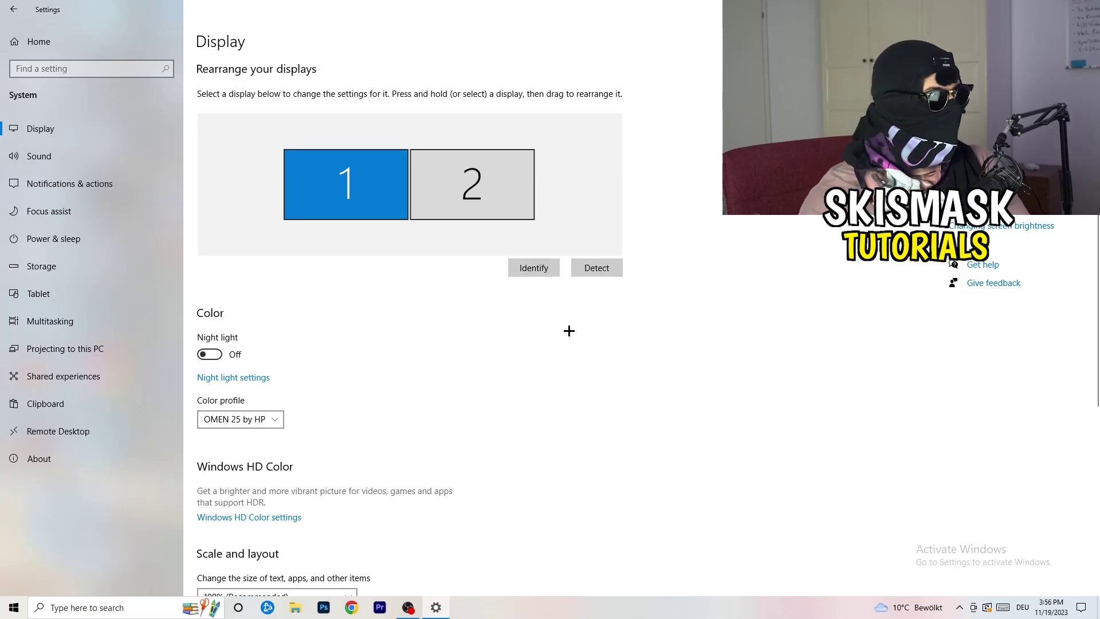
{"action": "scroll", "coordinate": [431, 288], "scroll_direction": "down", "scroll_amount": 3}
{"action": "scroll", "coordinate": [430, 289], "scroll_direction": "down", "scroll_amount": 2}
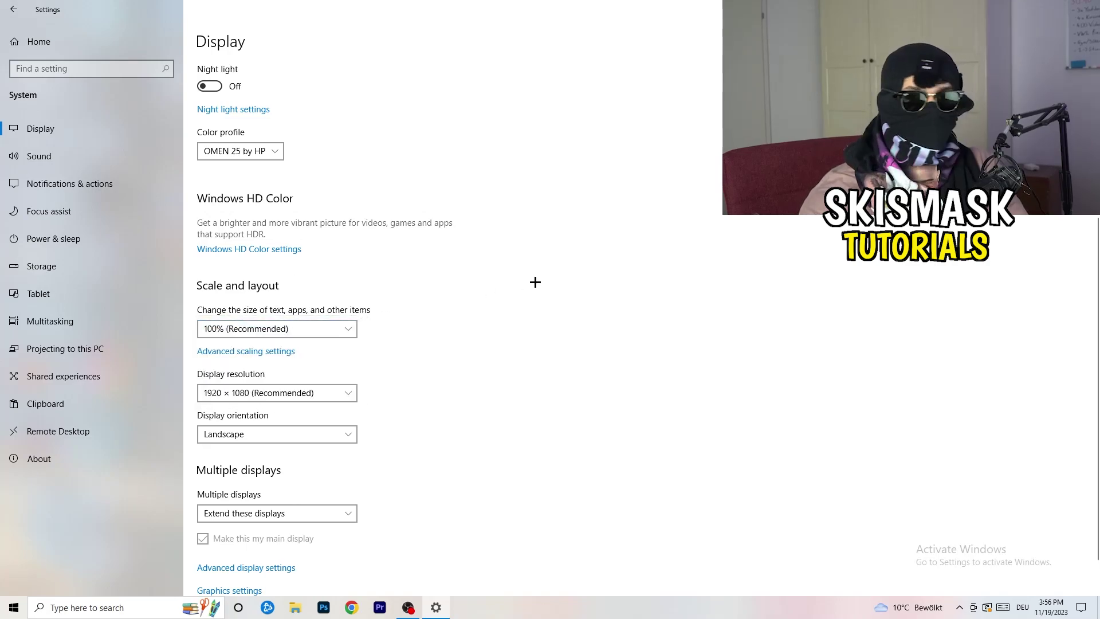
{"action": "scroll", "coordinate": [263, 311], "scroll_direction": "down", "scroll_amount": 1}
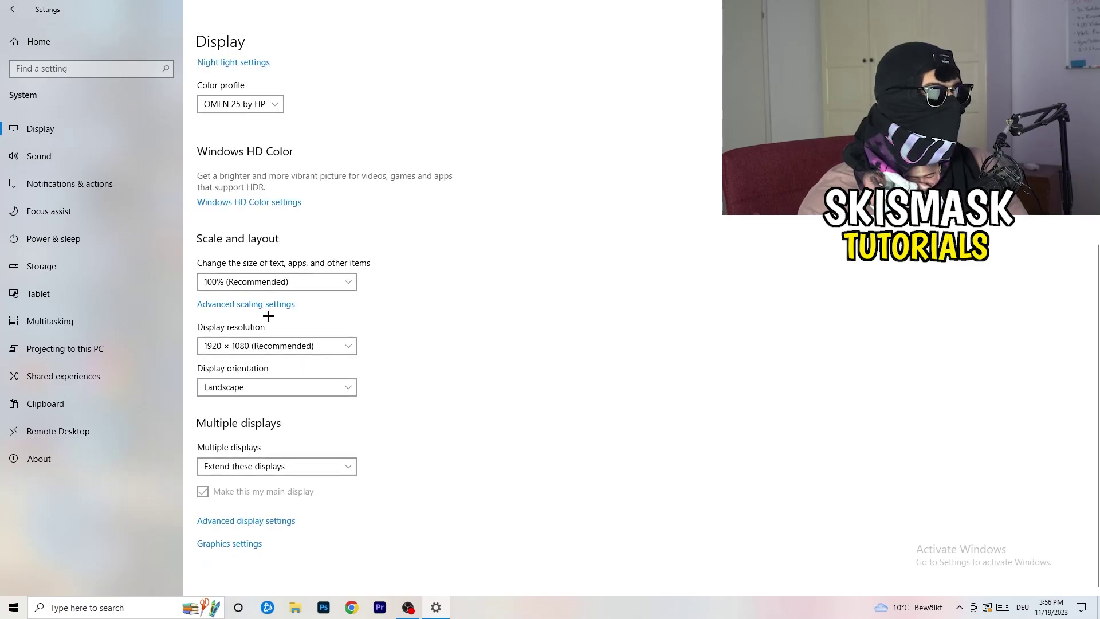
{"action": "left_click", "coordinate": [297, 351]}
{"action": "left_click", "coordinate": [539, 310]}
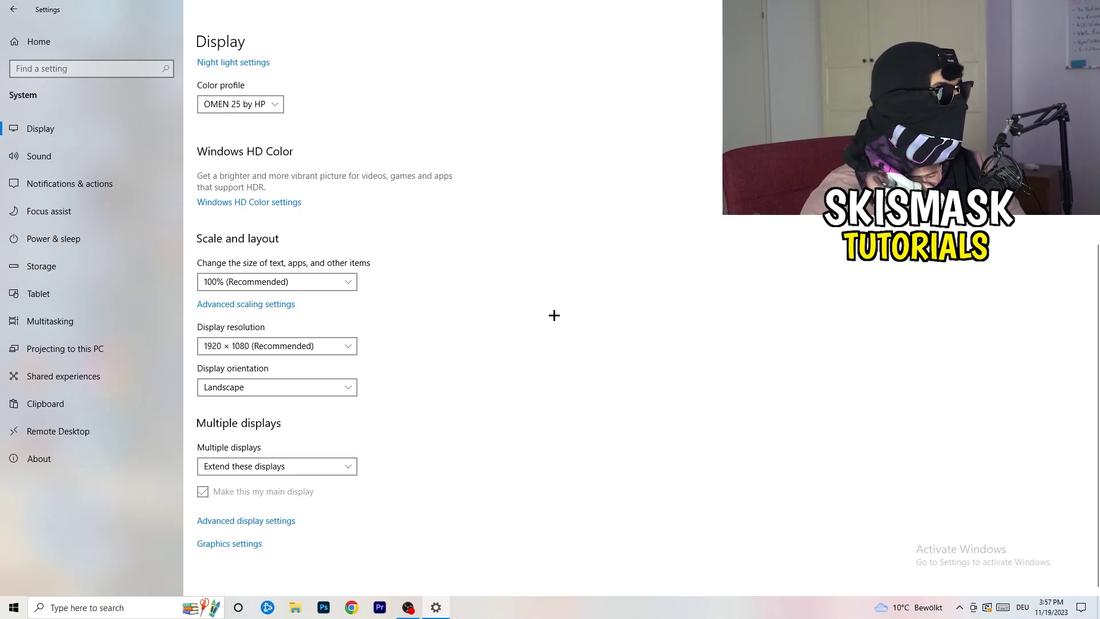
Step: Review the available power plans, including the additional ones, from the Power & sleep settings, and close Power Options
{"action": "left_click", "coordinate": [73, 240]}
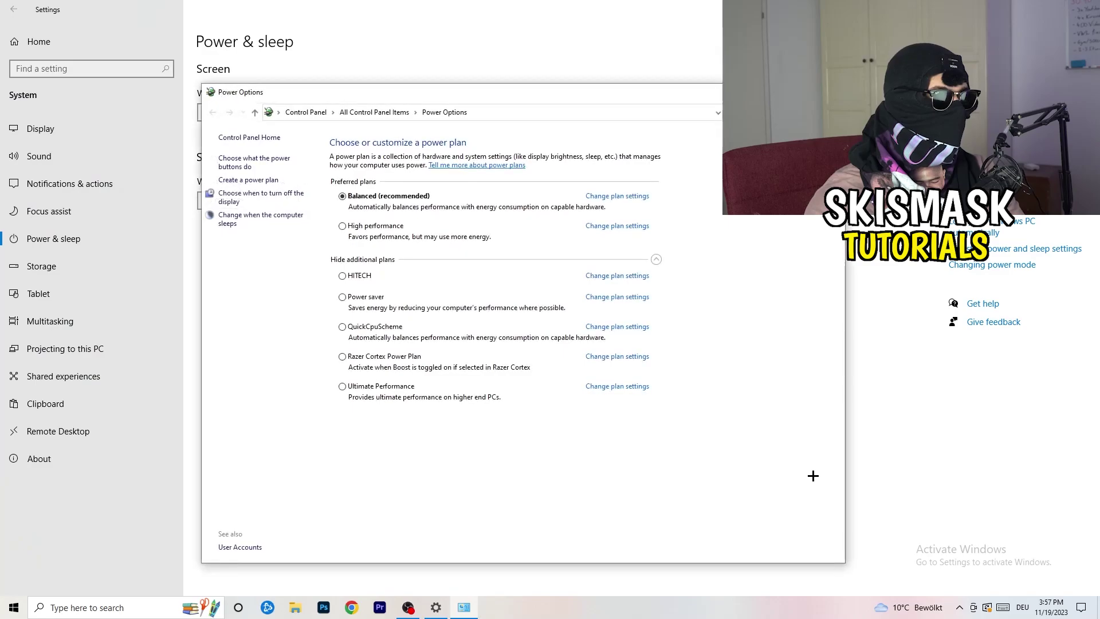
{"action": "left_click", "coordinate": [656, 259]}
{"action": "left_click", "coordinate": [656, 260]}
{"action": "left_click", "coordinate": [657, 260]}
{"action": "left_click", "coordinate": [656, 260]}
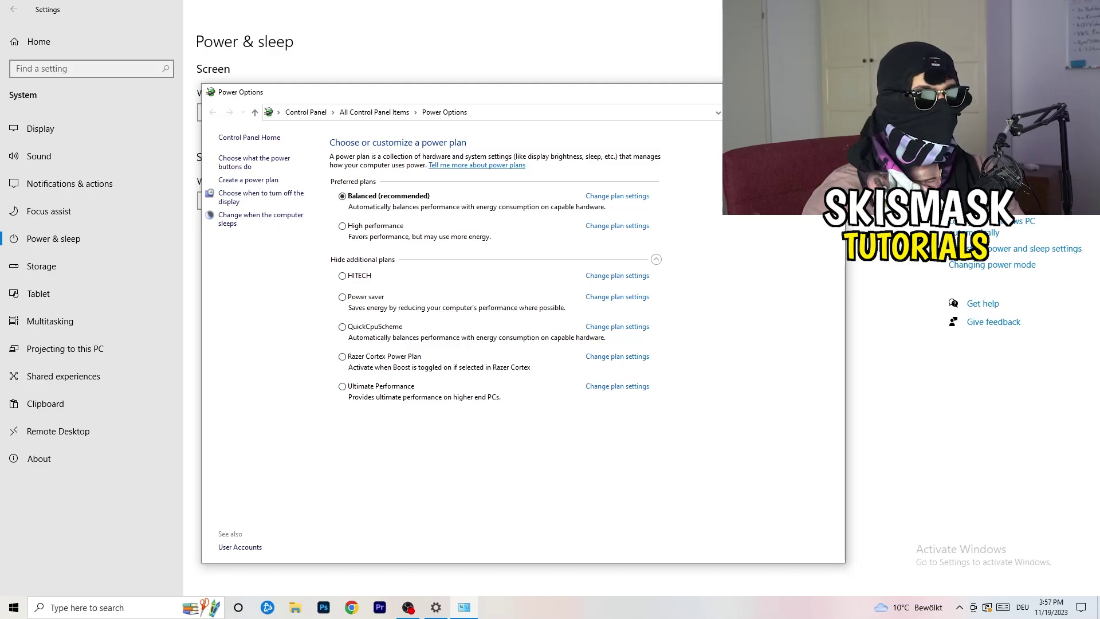
{"action": "key", "text": "alt+F4"}
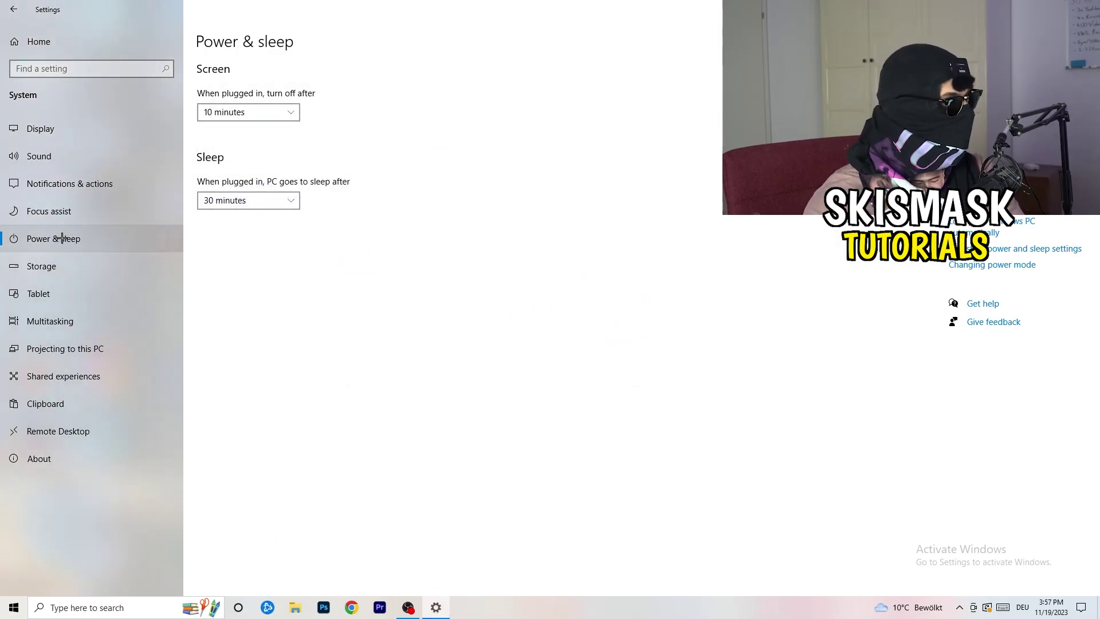
Step: Review the Storage Sense schedule and temporary file cleanup options in the Storage settings, and close Settings
{"action": "left_click", "coordinate": [67, 267]}
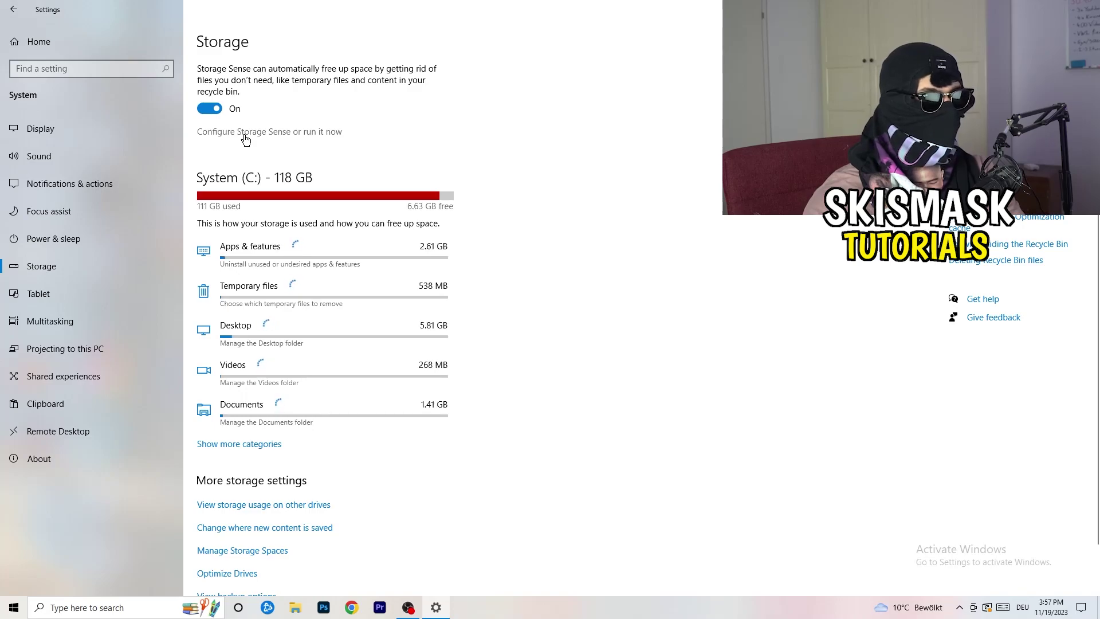
{"action": "left_click", "coordinate": [246, 133]}
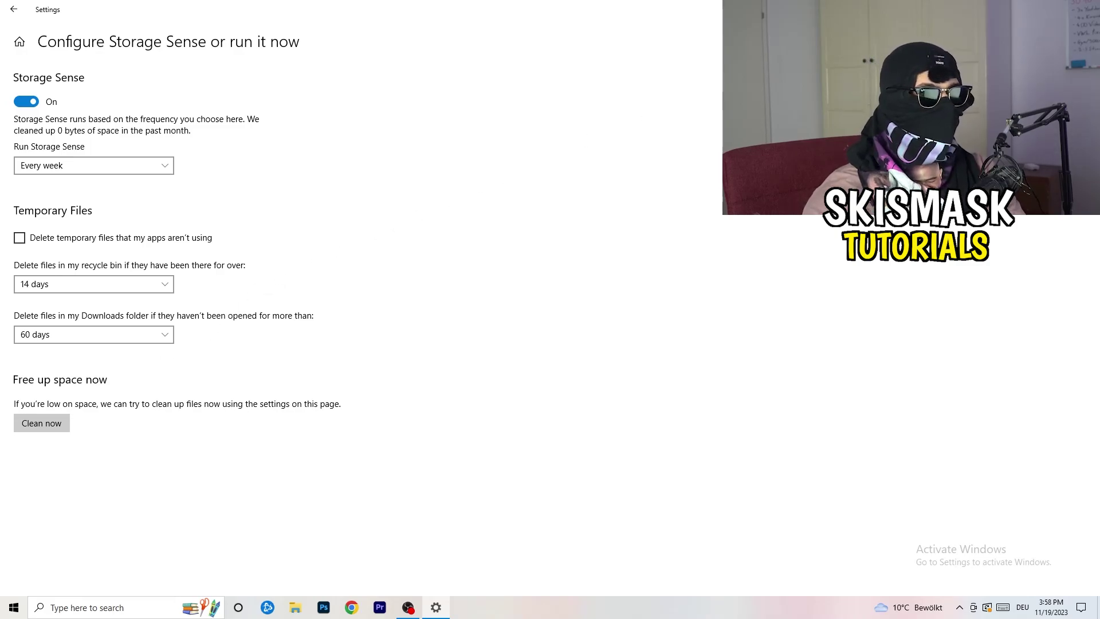
{"action": "key", "text": "alt+F4"}
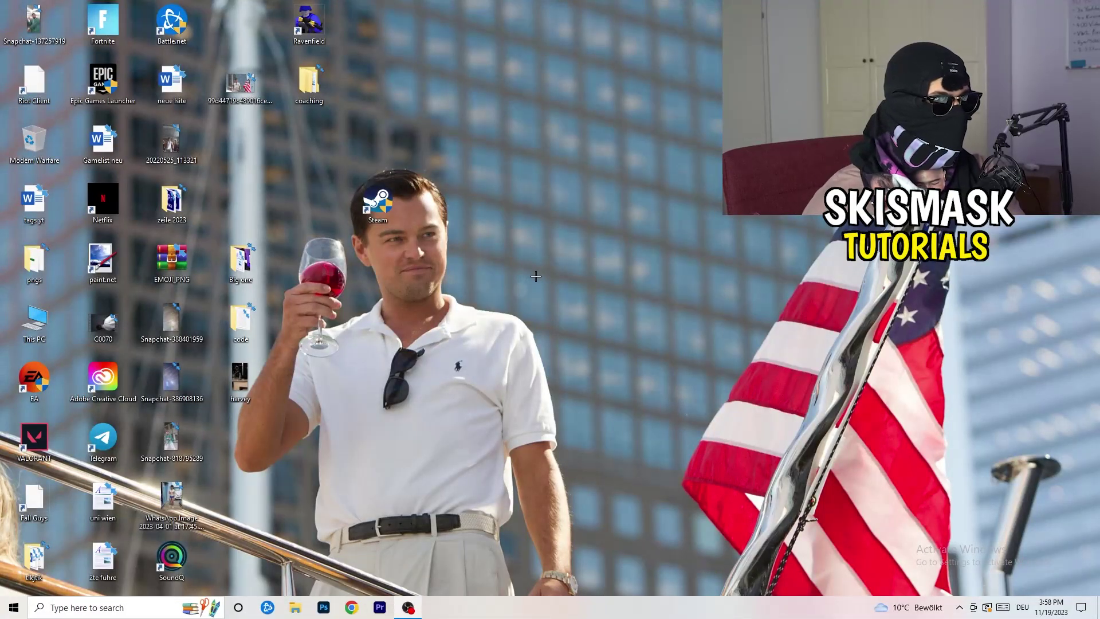